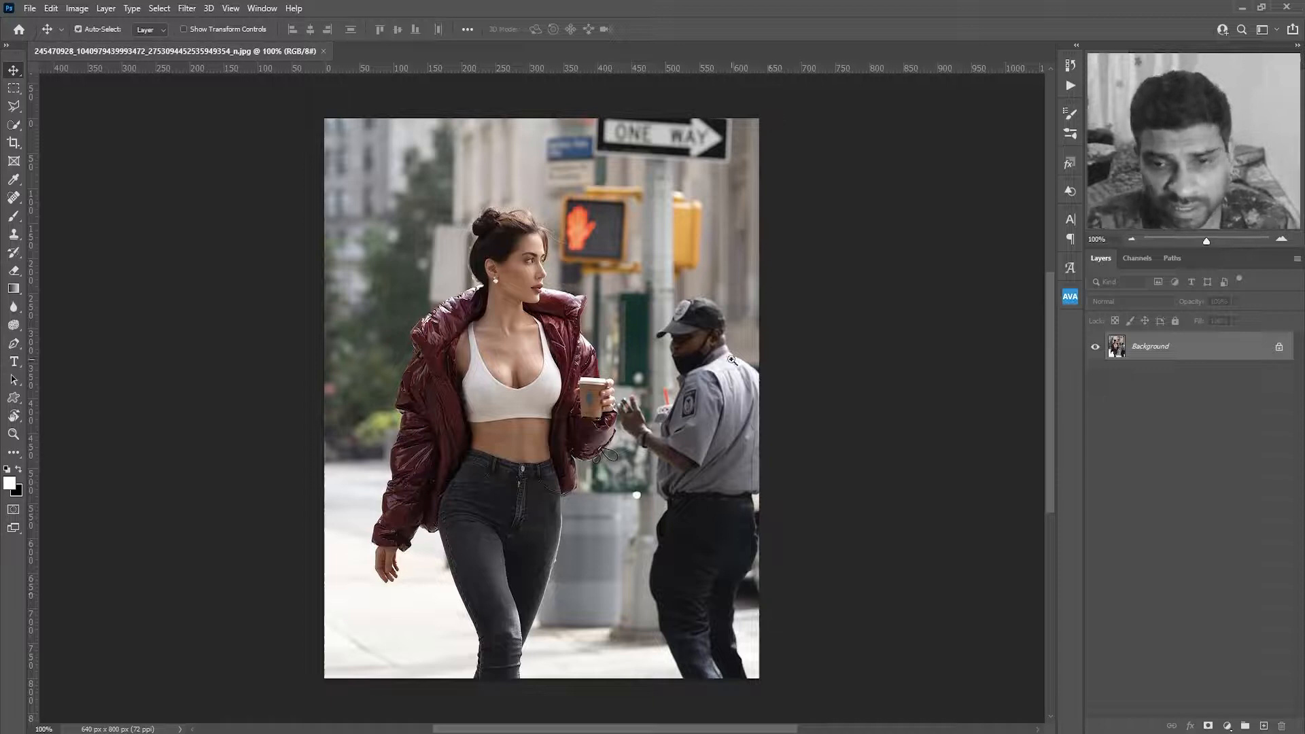
- Start a Polygonal Lasso outline around the uniformed man, from the photo's lower edge up the front of his trousers to the waist
drag(731, 359, 746, 403)
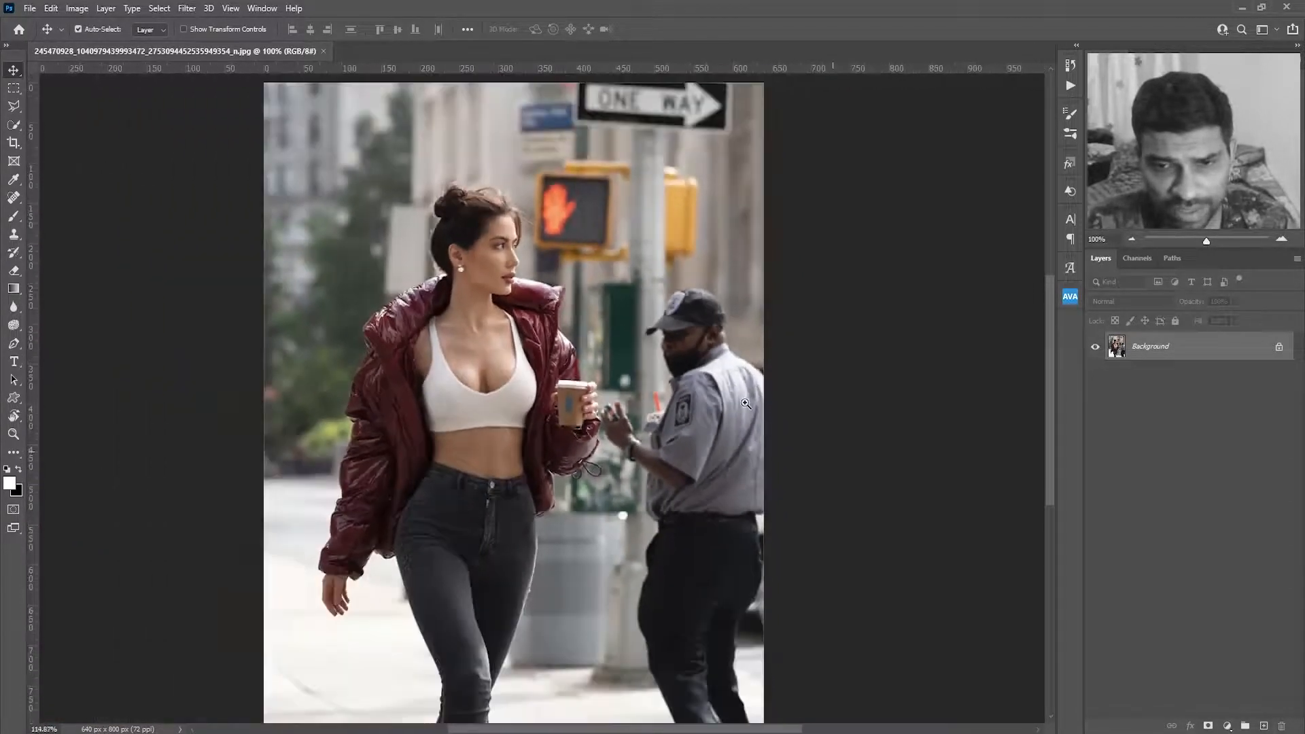
drag(702, 358, 731, 376)
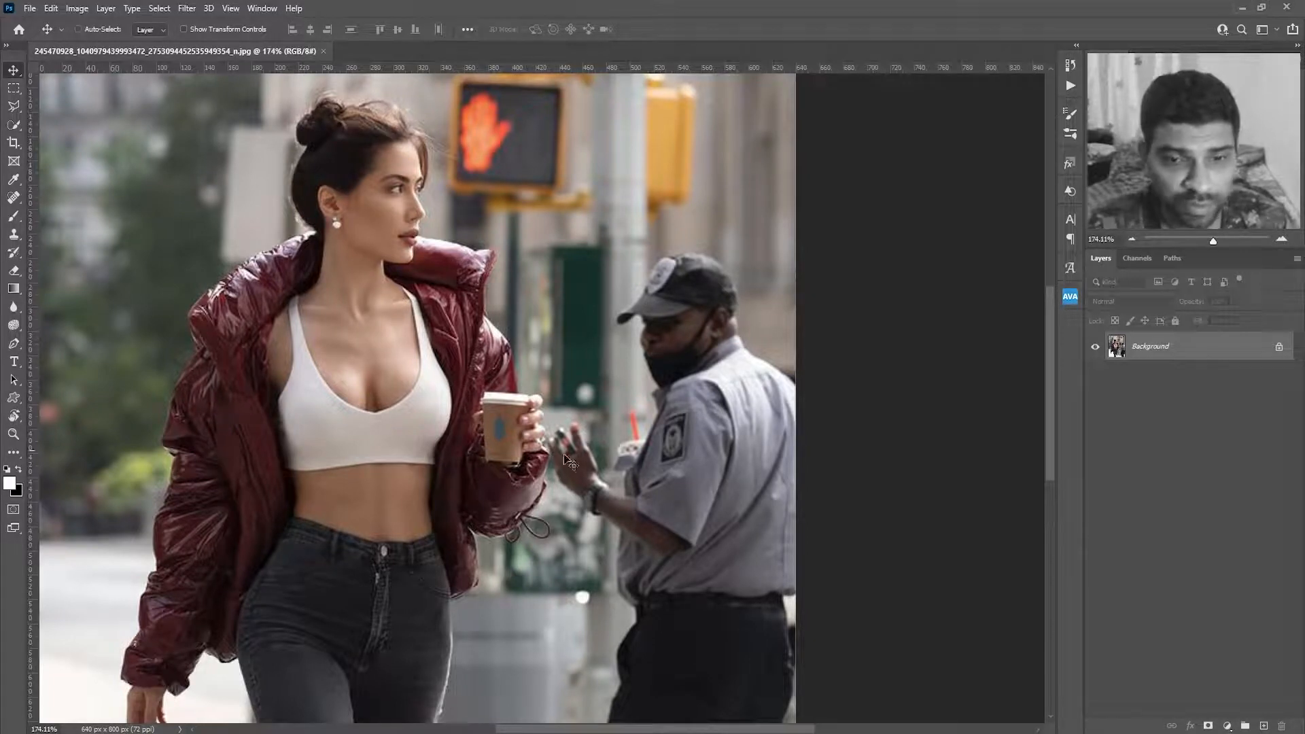
drag(748, 518, 693, 442)
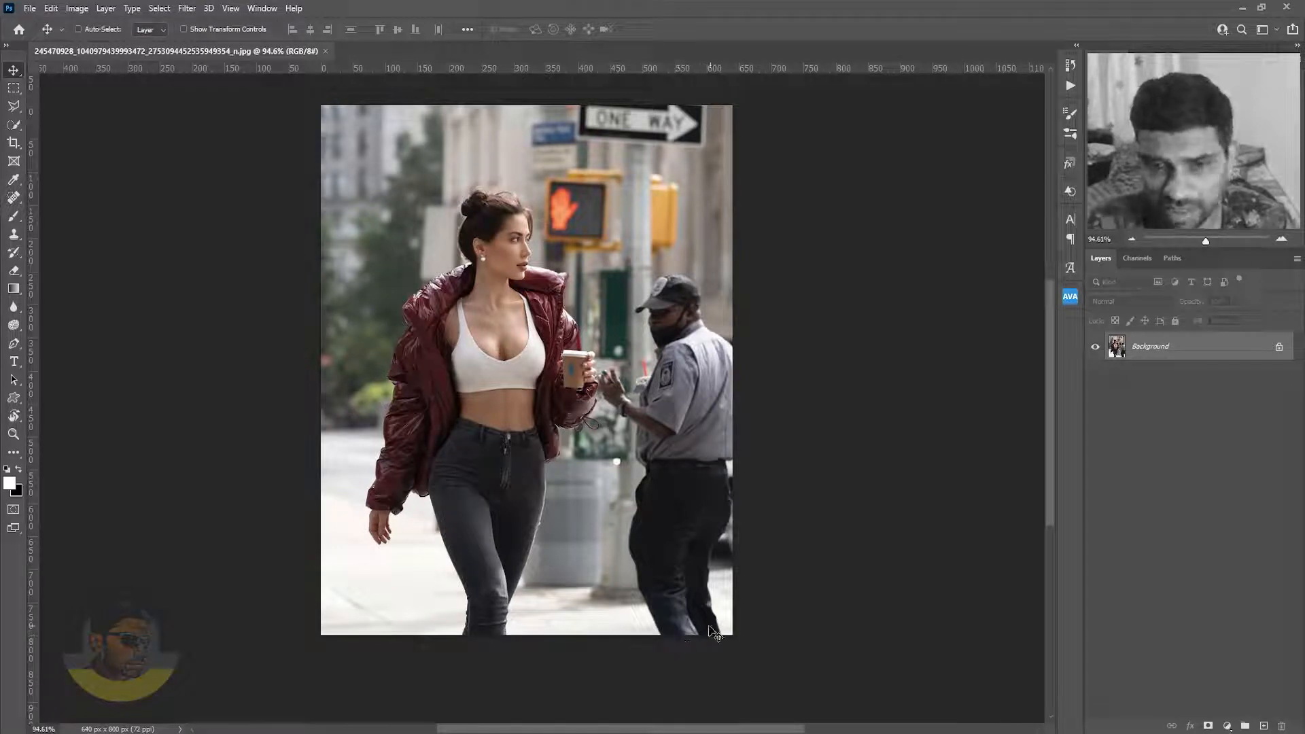
drag(673, 616, 736, 585)
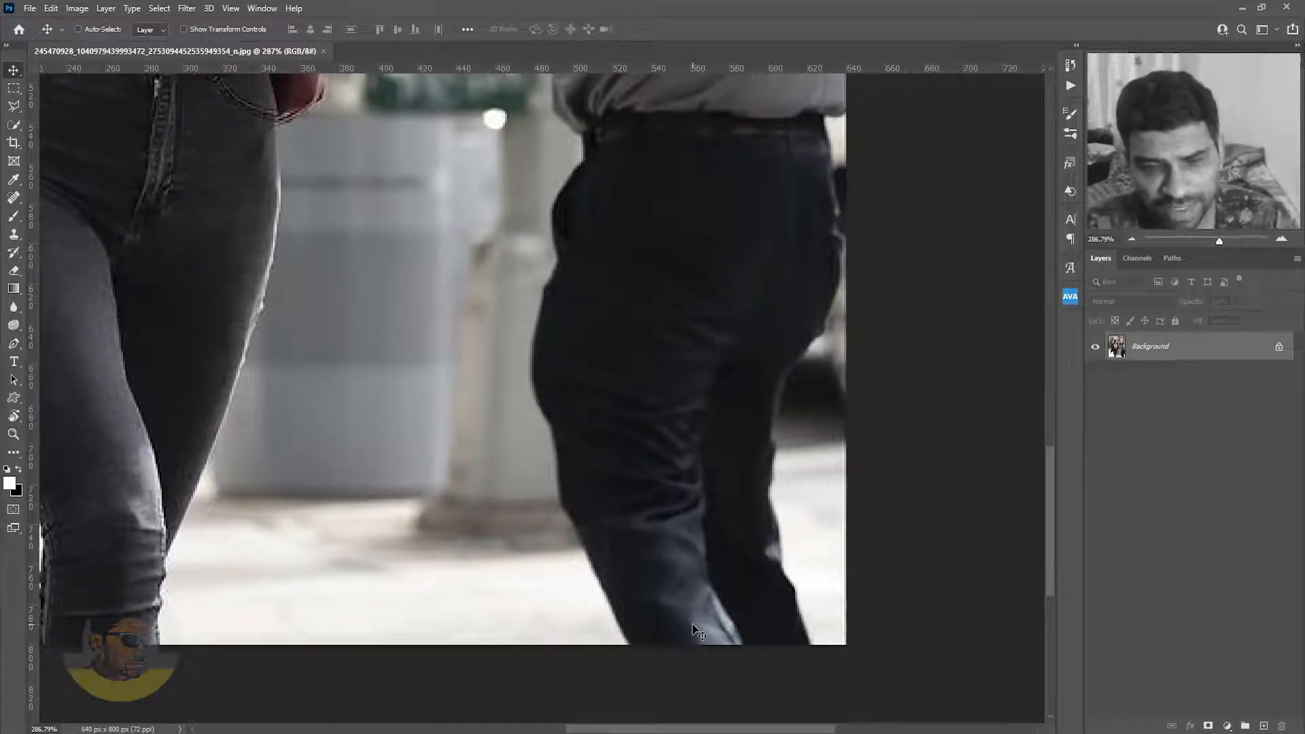
key(l)
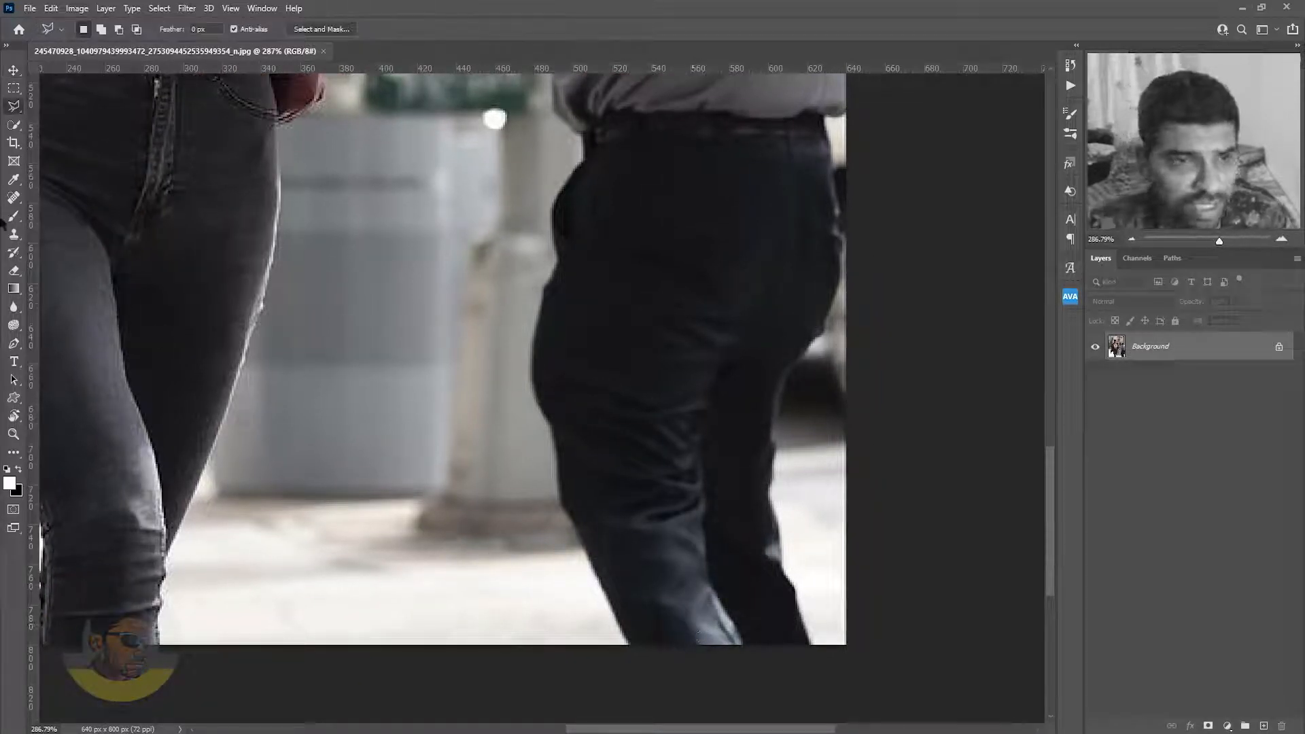
right_click(13, 108)
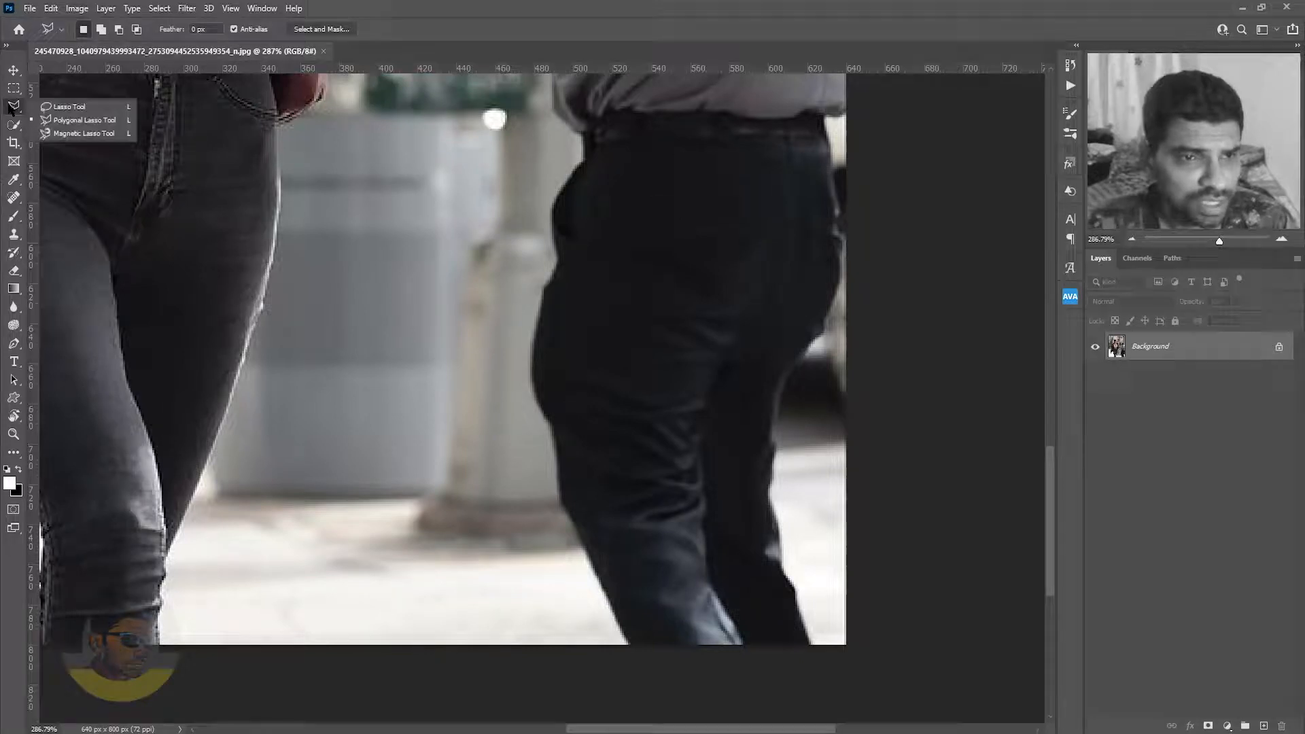
click(70, 125)
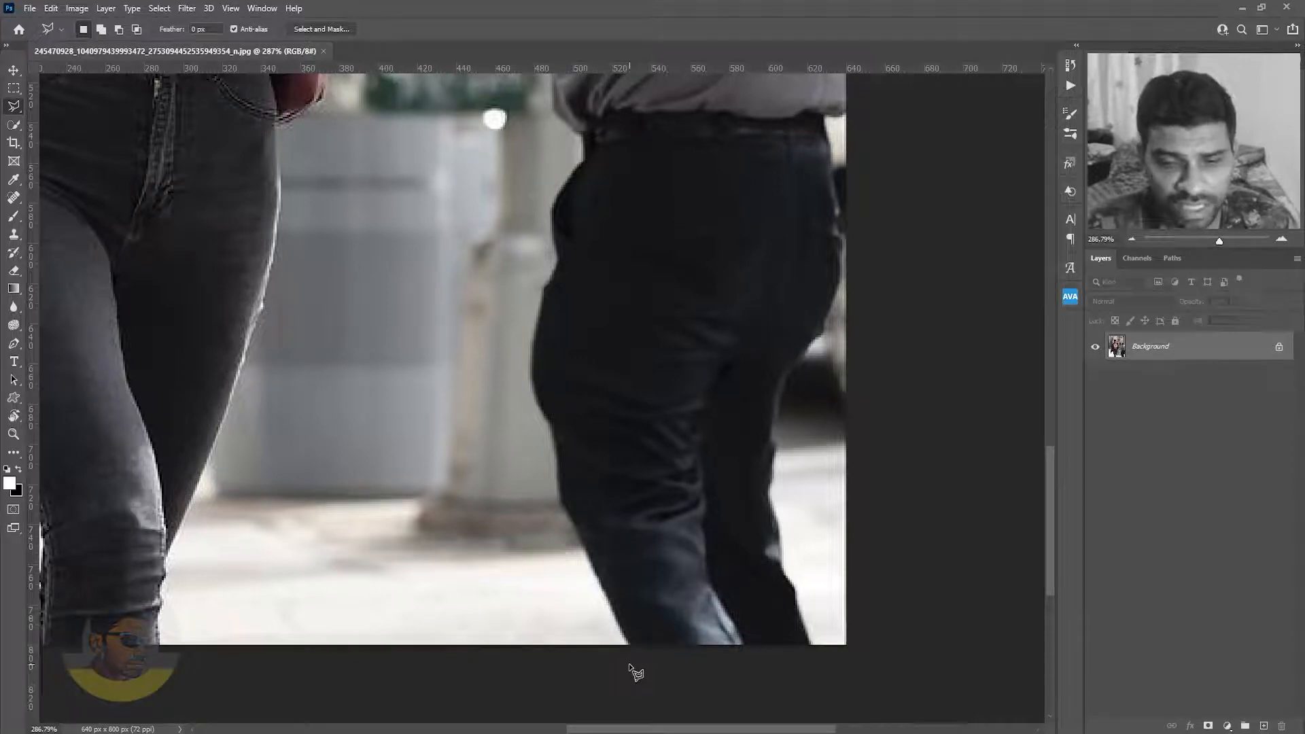
click(629, 656)
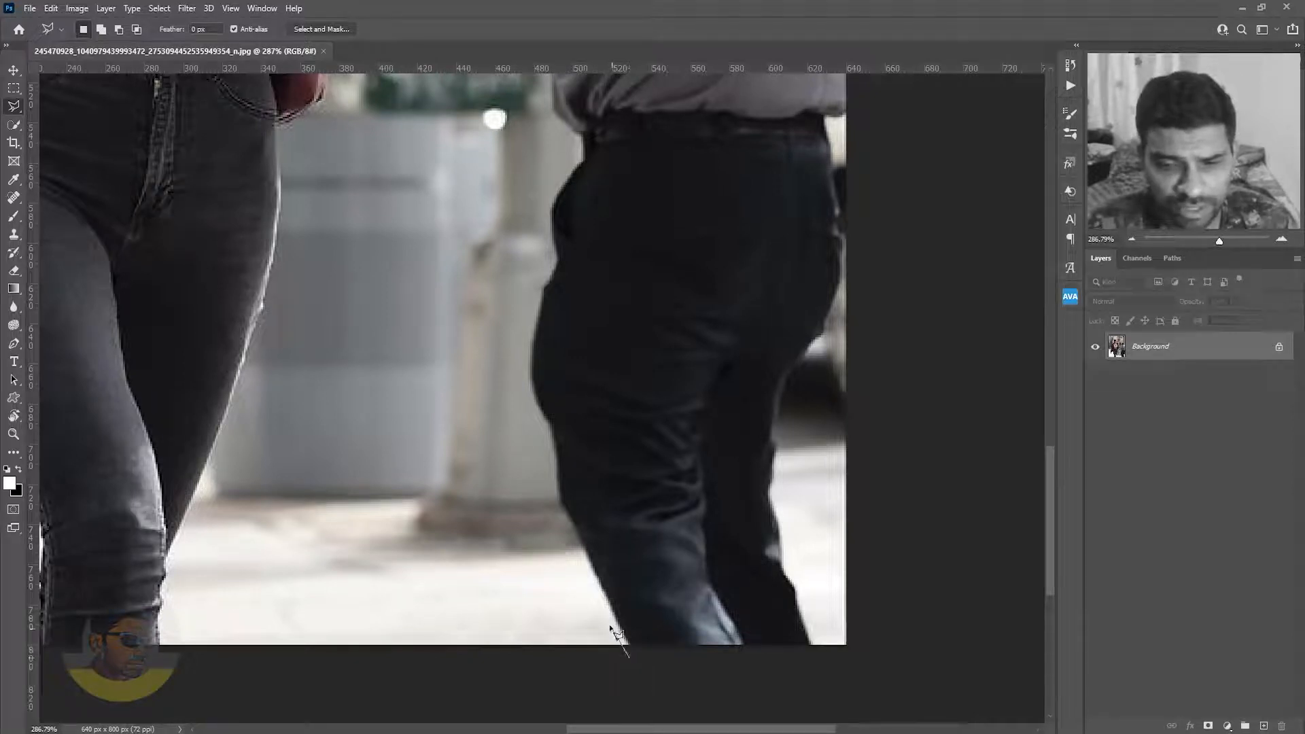
click(544, 507)
click(541, 435)
click(518, 380)
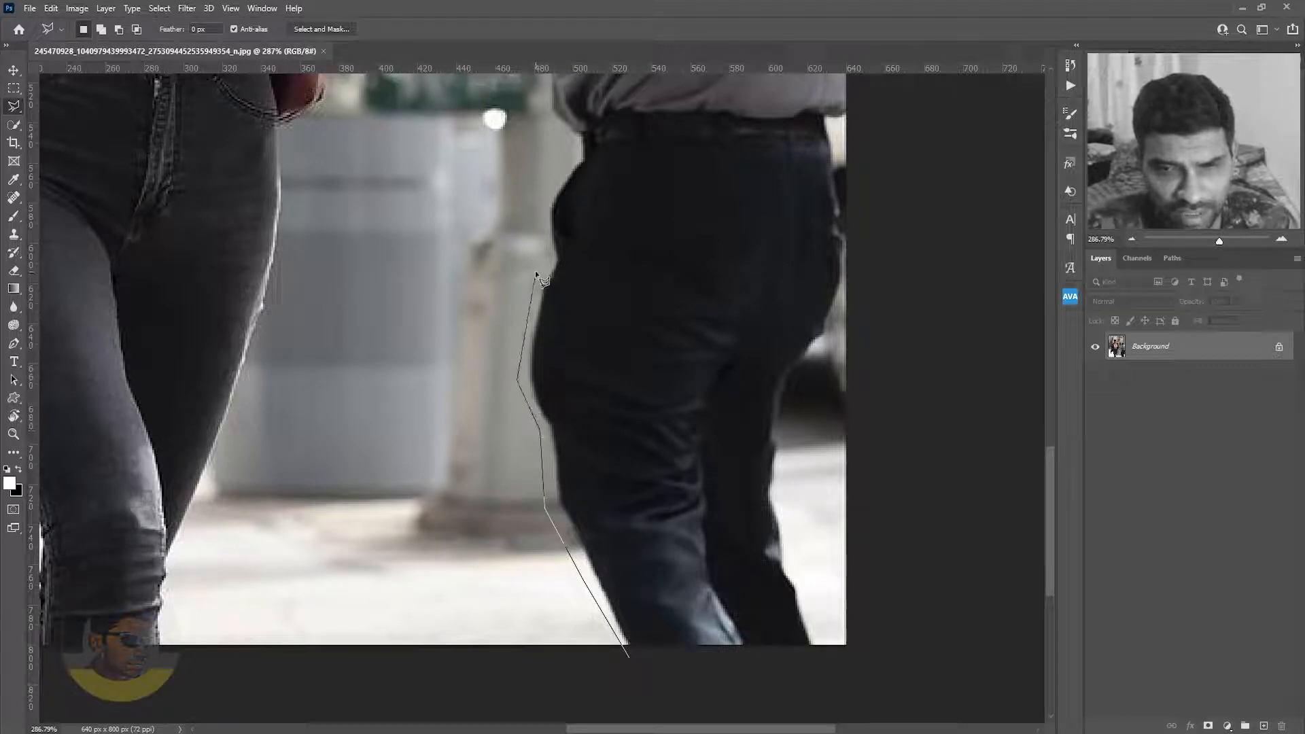
click(550, 182)
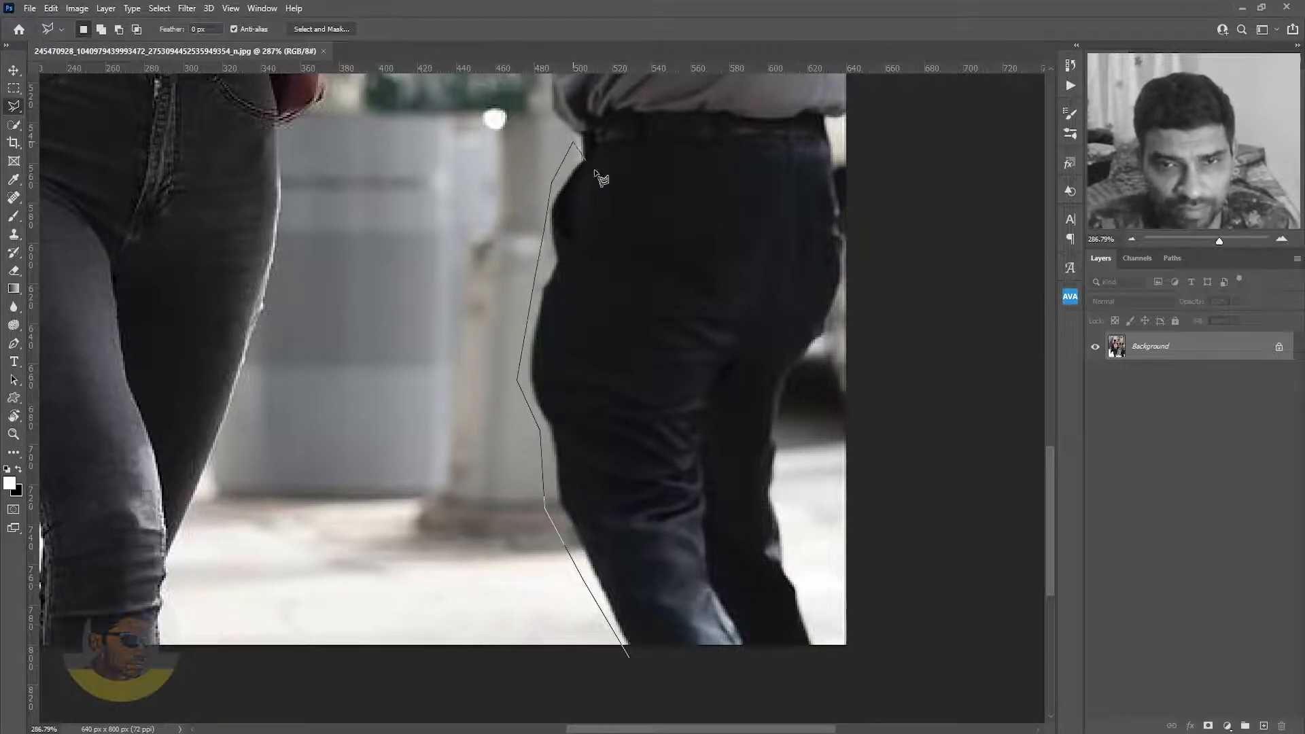
- Continue the lasso outline up the man's shirt front and beneath his forearm and wrist to his fingertips
drag(602, 178, 606, 552)
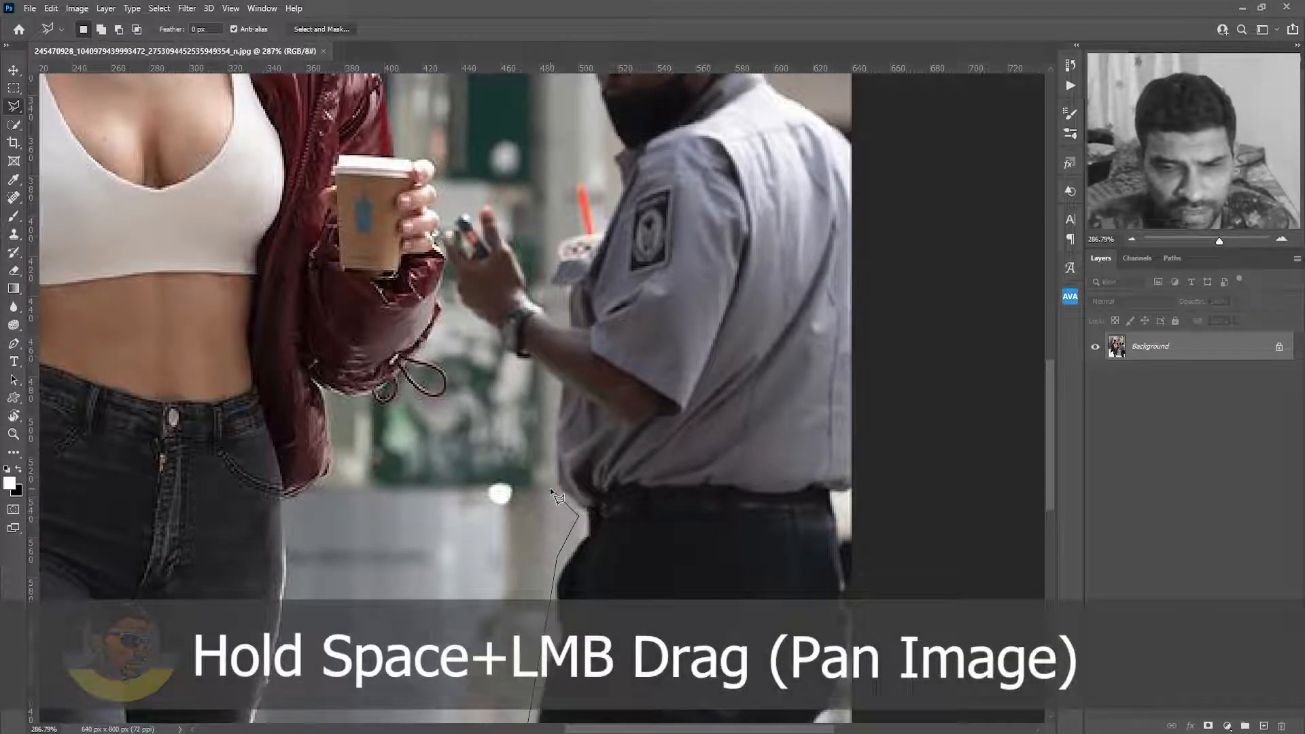
click(547, 454)
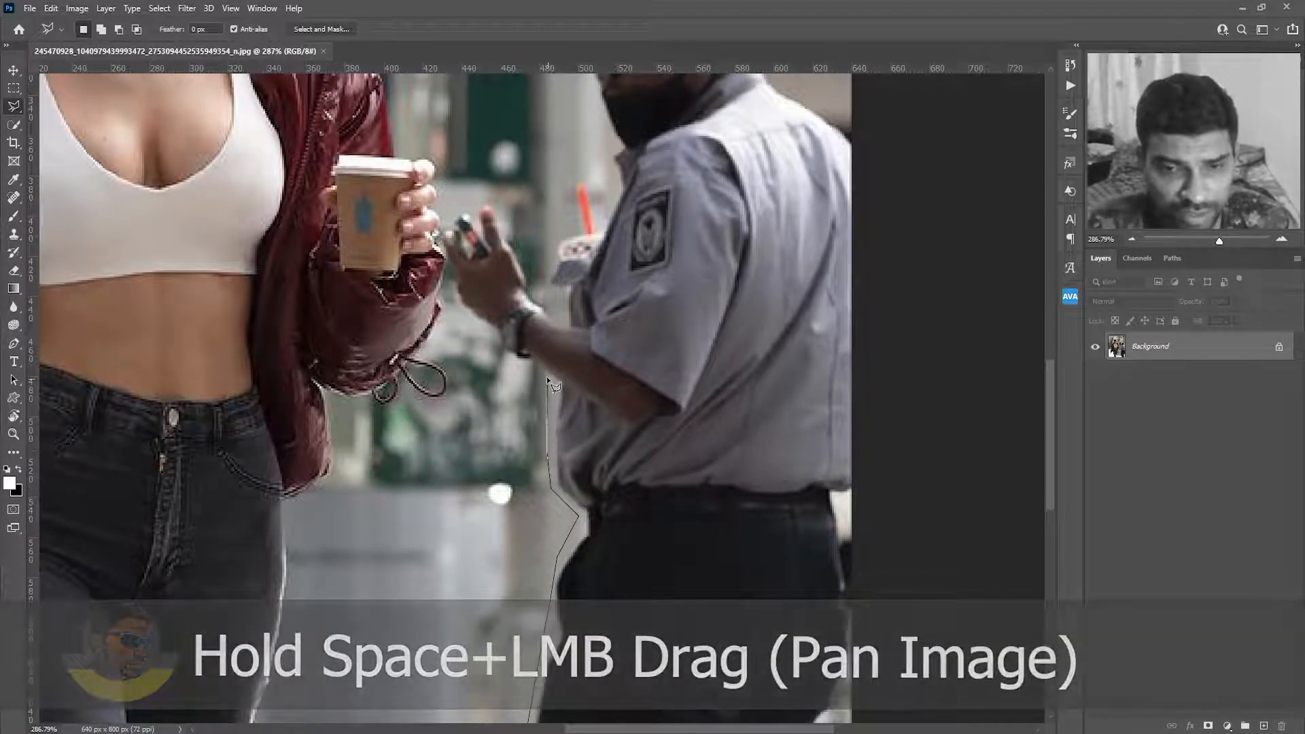
click(546, 378)
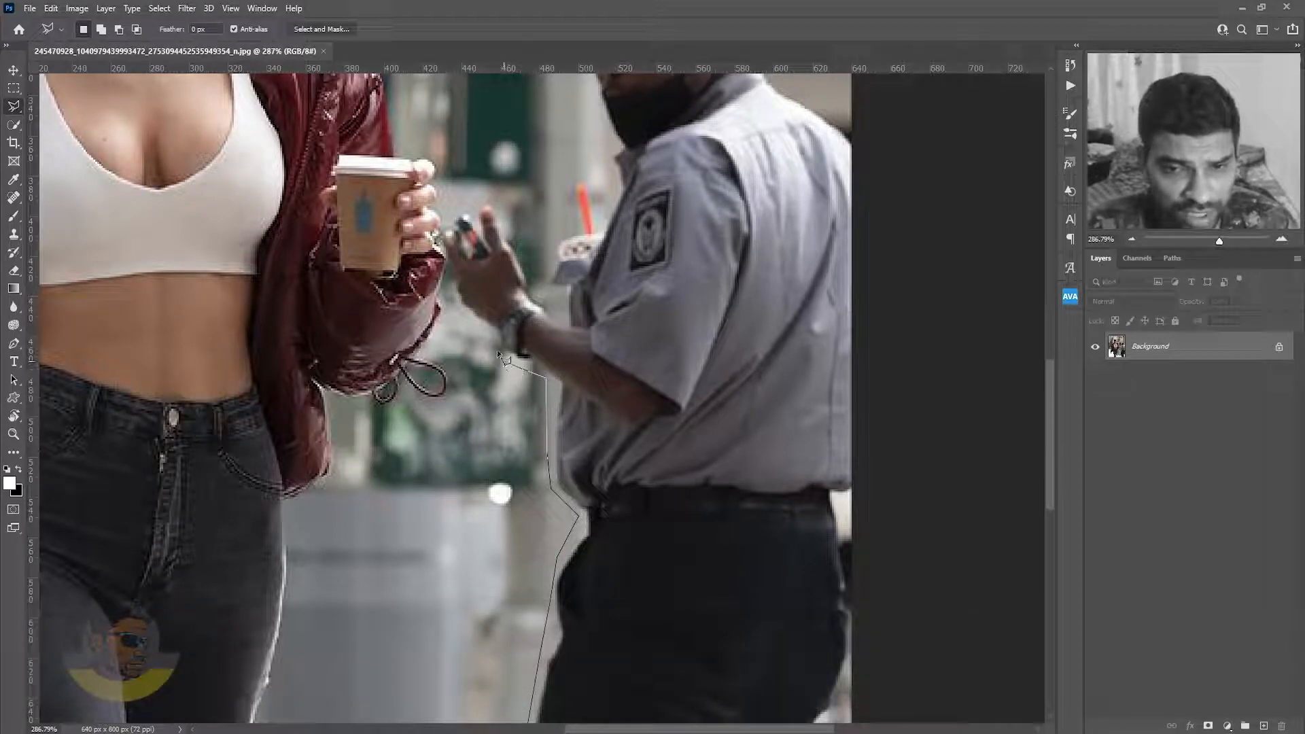
click(489, 332)
click(461, 318)
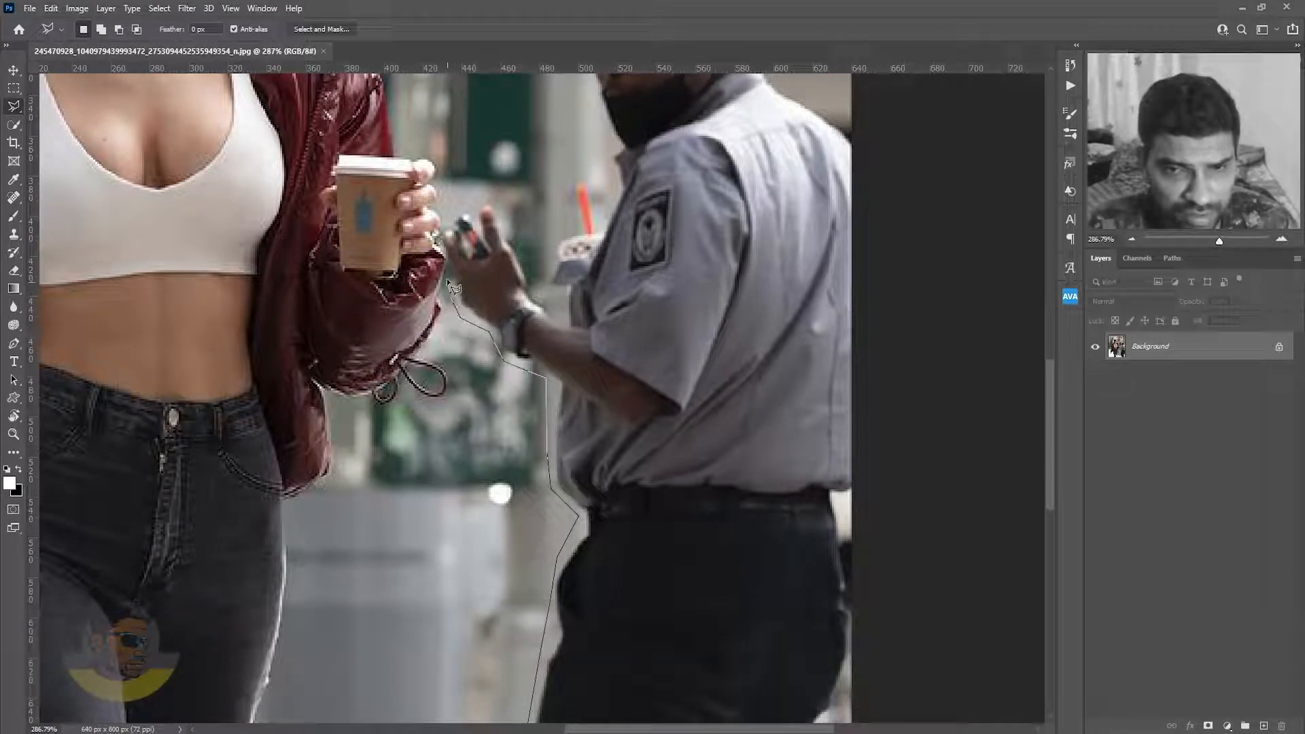
click(447, 275)
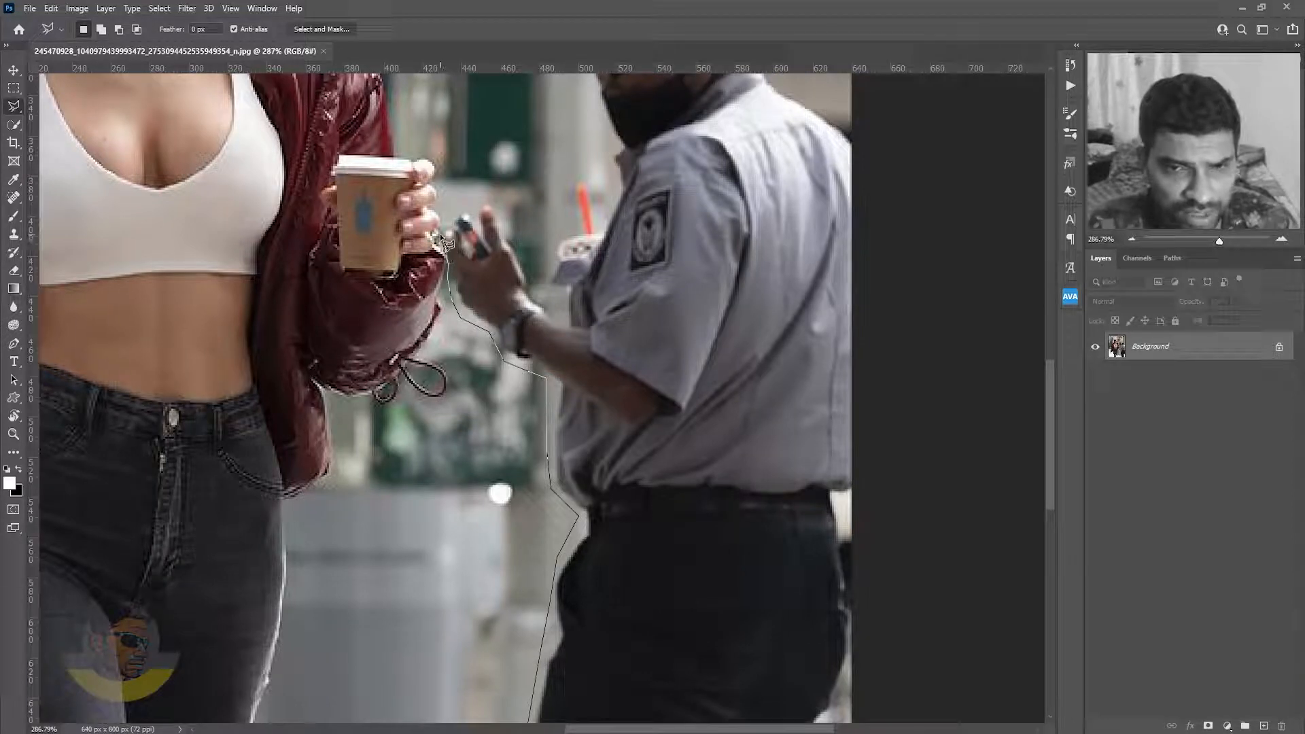
click(440, 238)
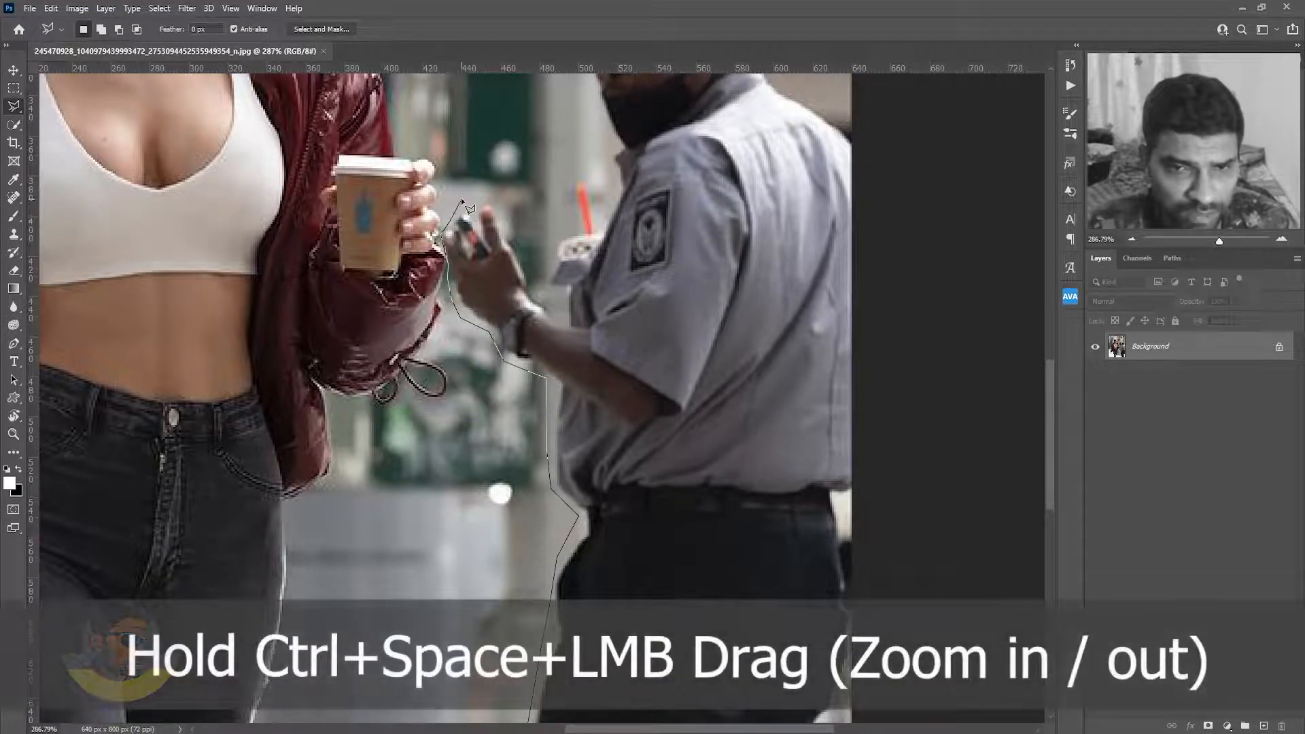
- Trace the lasso outline over the man's fingers and back along the upper side of his hand and forearm
click(473, 206)
click(493, 195)
click(508, 213)
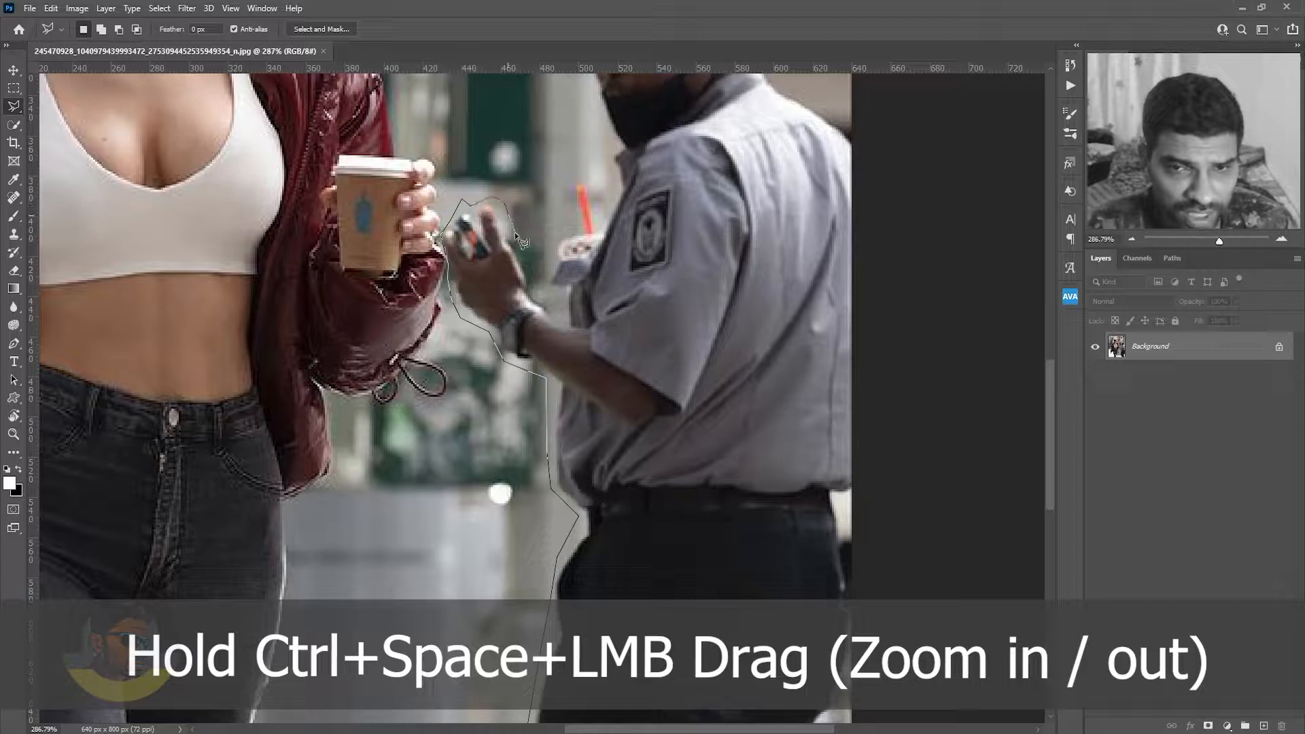
click(537, 281)
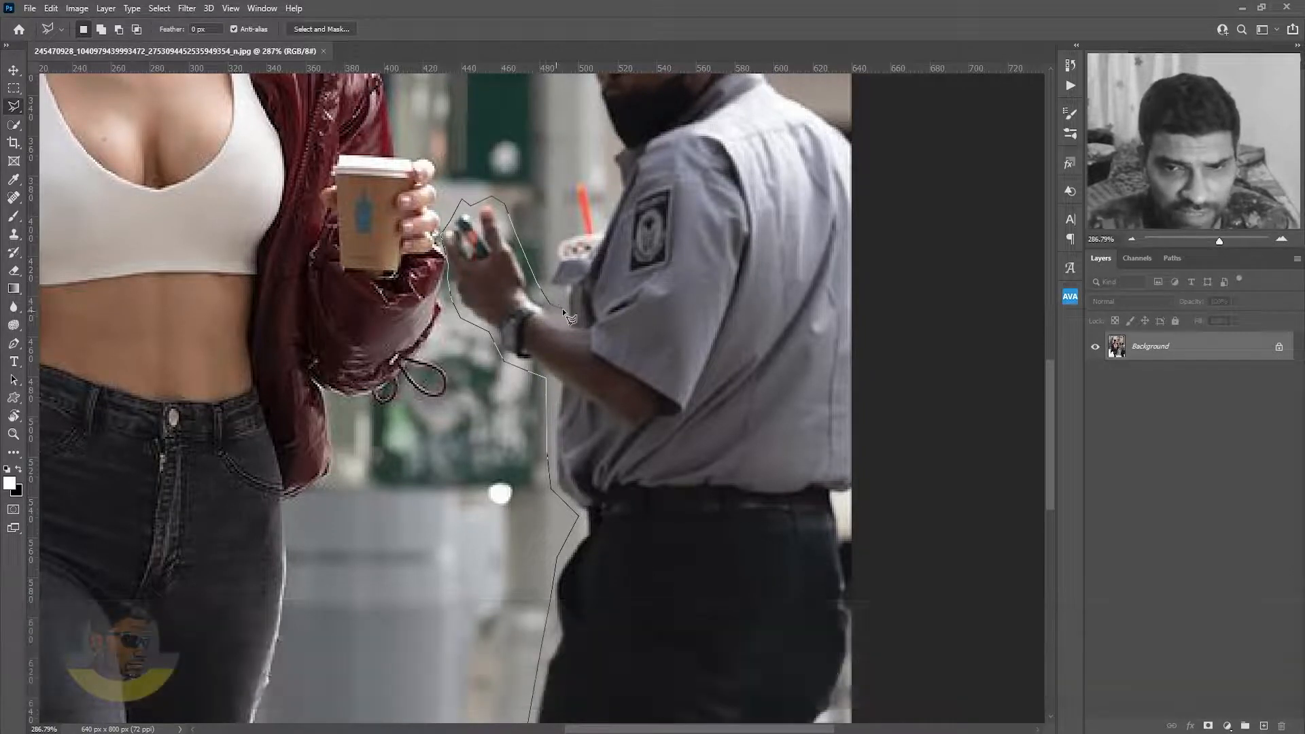
click(565, 307)
- Extend the lasso outline around the man's drink cup and over the tip of its red straw
click(549, 283)
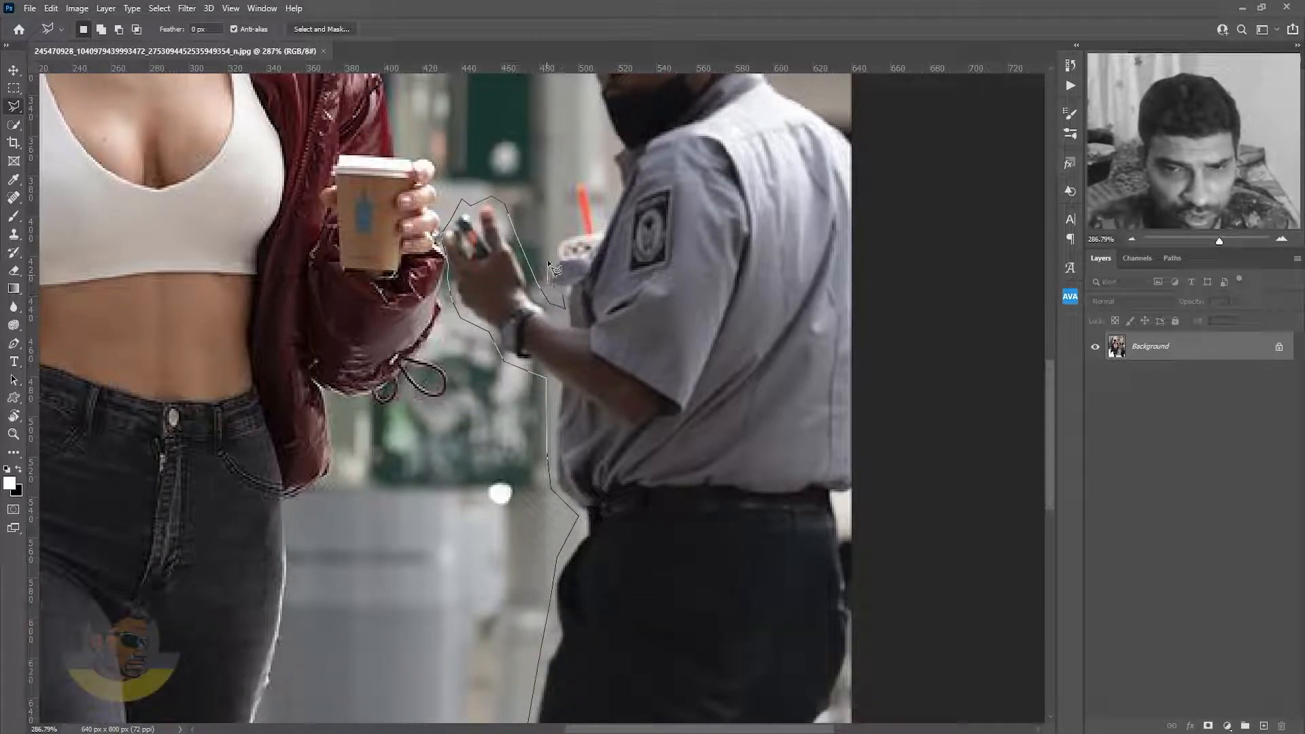
click(549, 256)
click(558, 233)
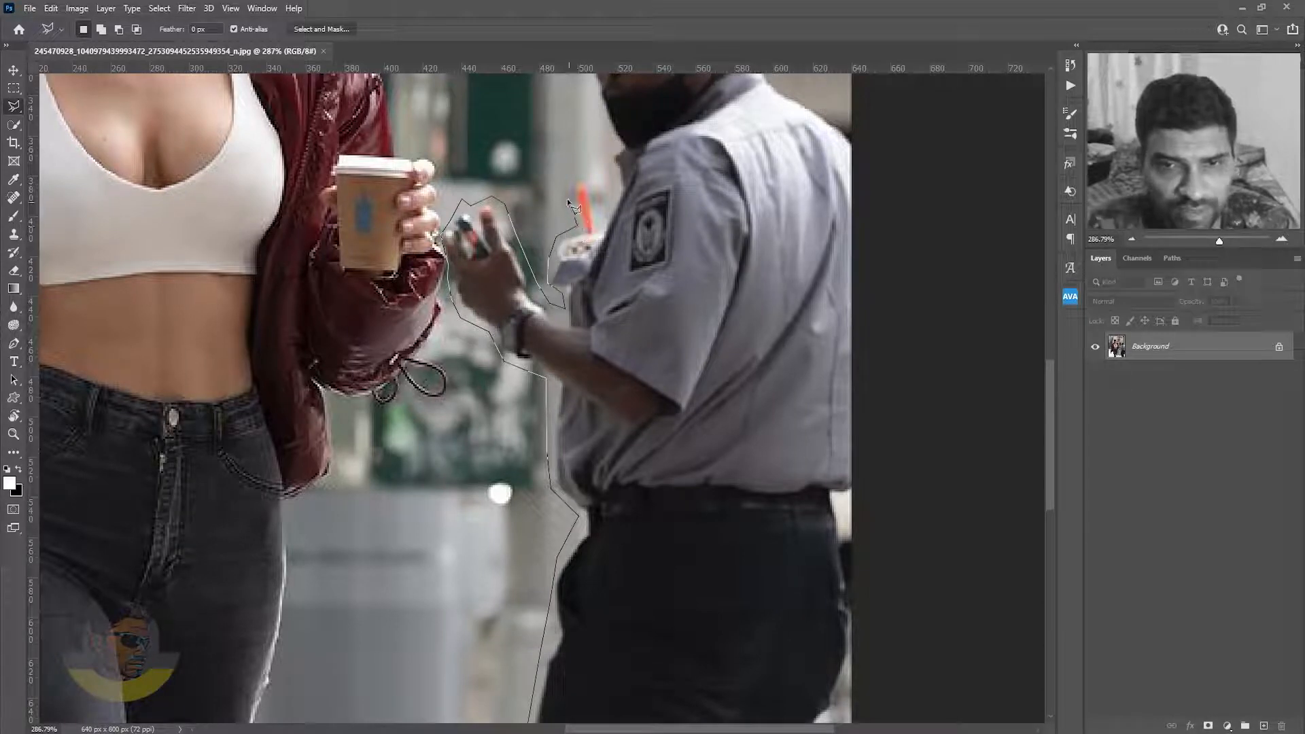
click(569, 176)
click(585, 177)
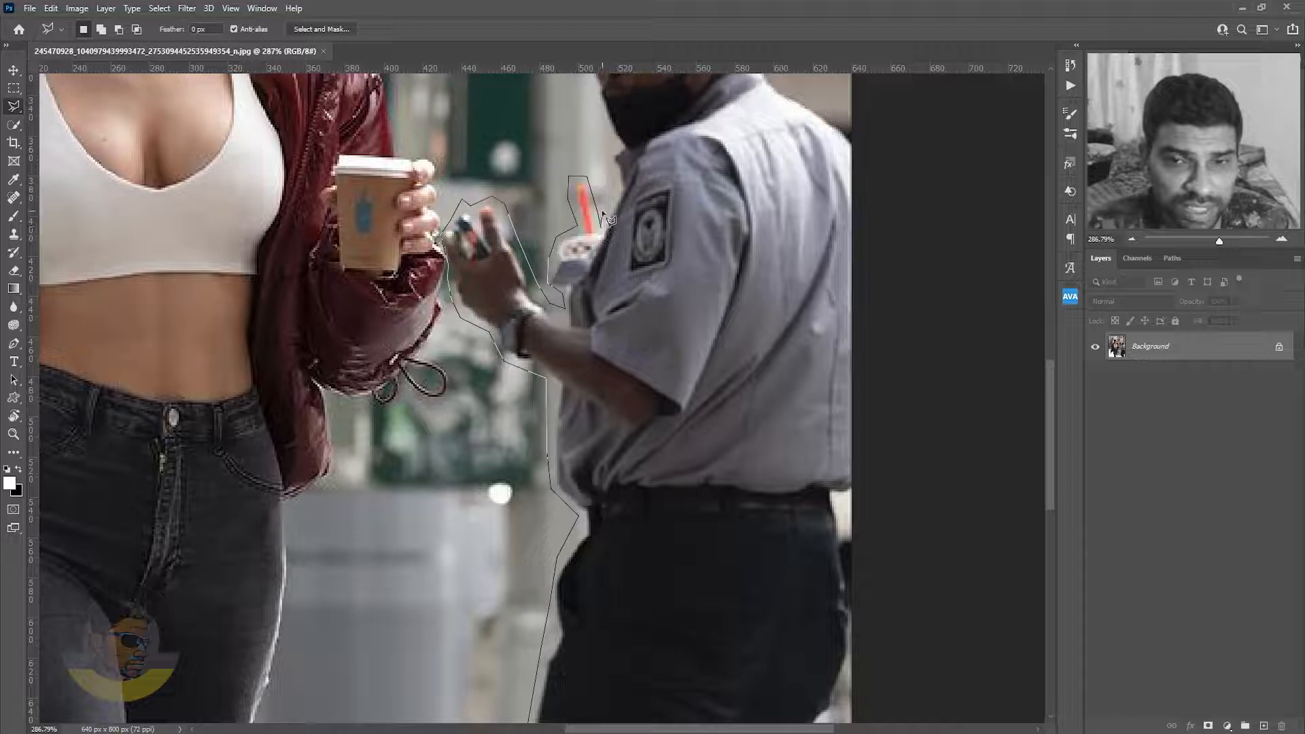
- Continue the lasso outline from the straw past the collar and masked face, around the cap's brim to its front
drag(604, 216, 597, 399)
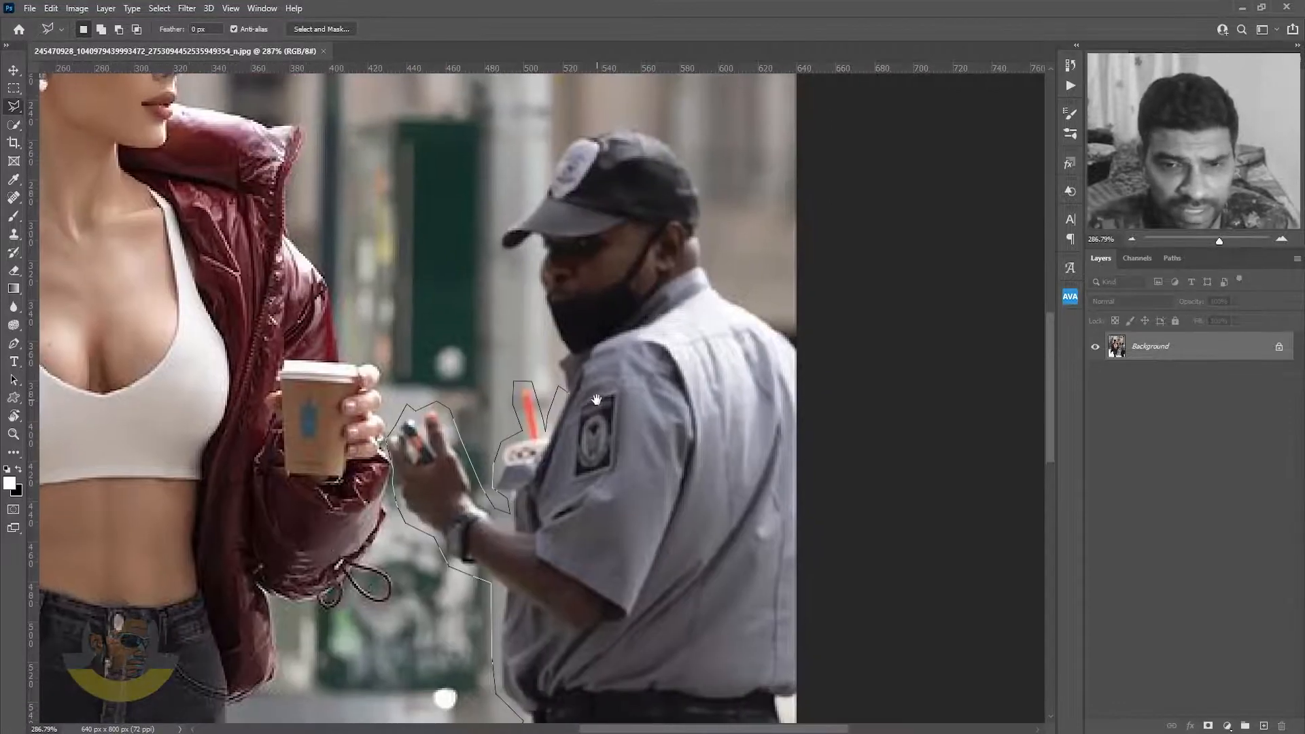
click(560, 345)
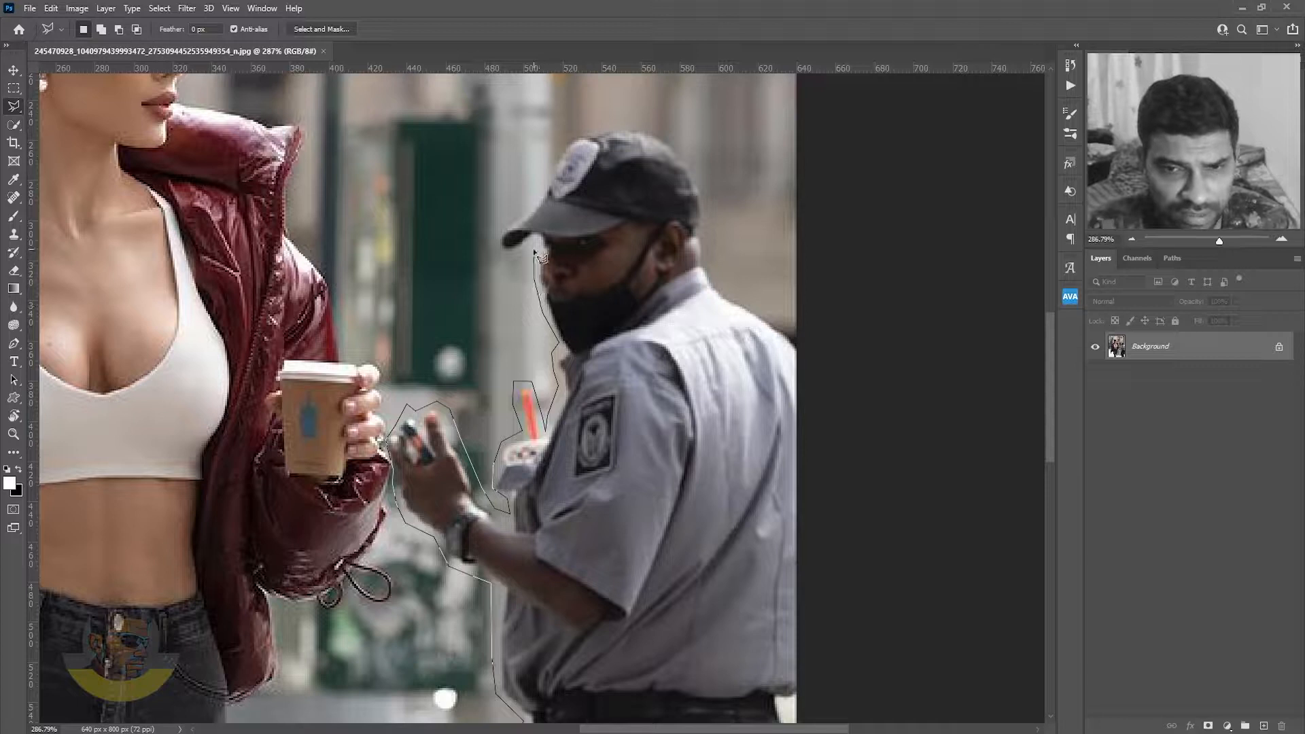
click(494, 257)
click(493, 236)
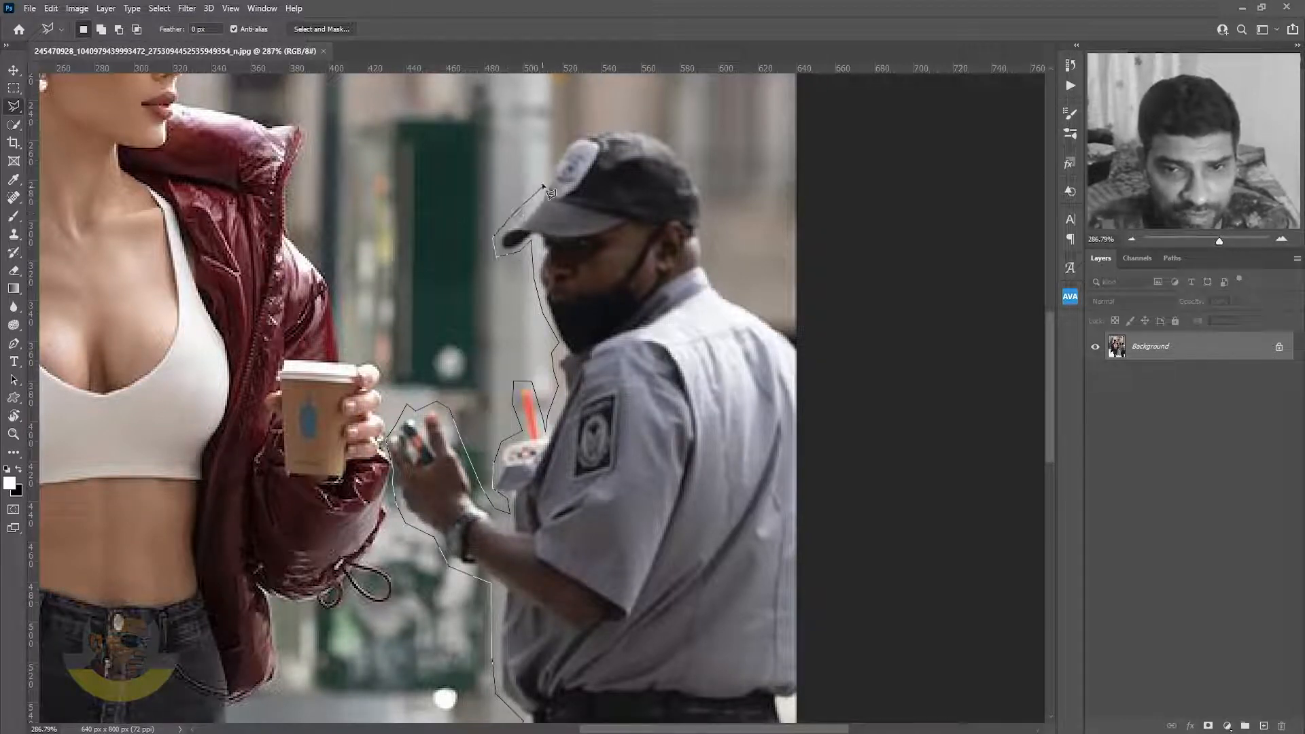
click(544, 187)
click(561, 140)
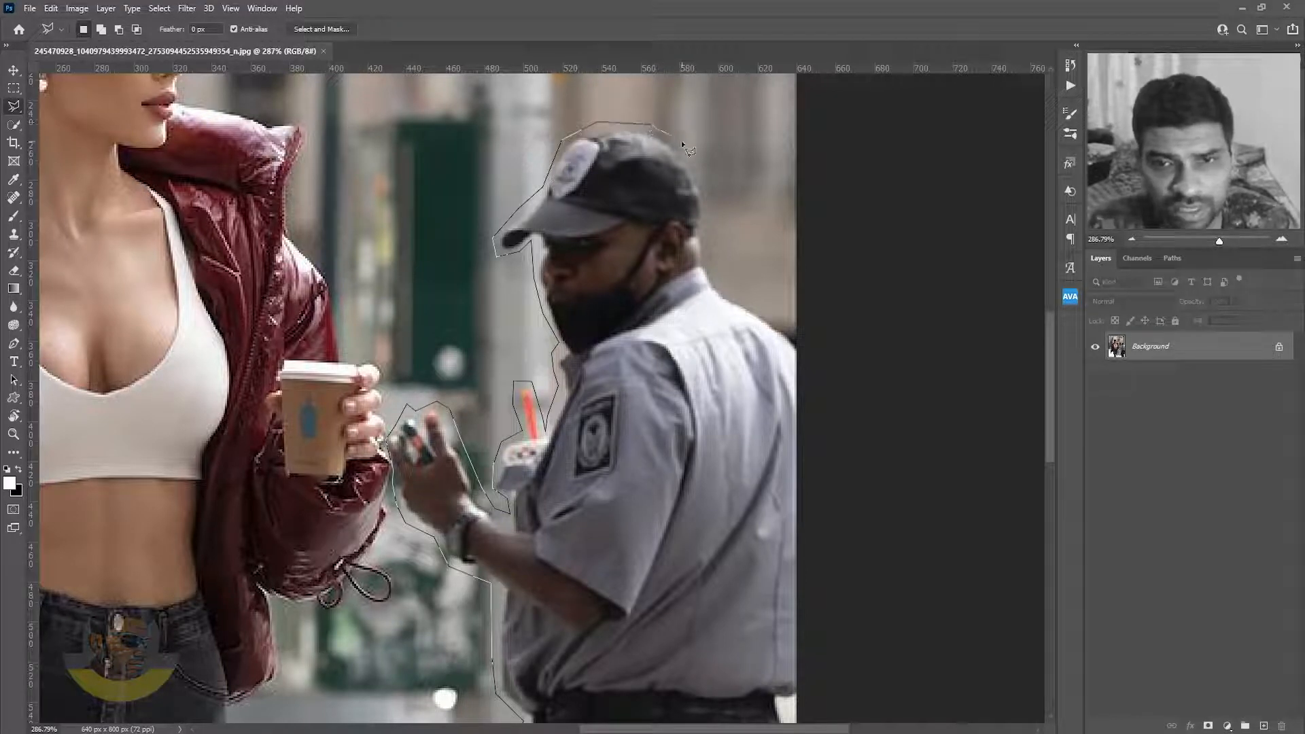
- Trace the lasso outline down the back of the cap and neck, then along the shoulder to the photo's edge
click(699, 165)
click(707, 201)
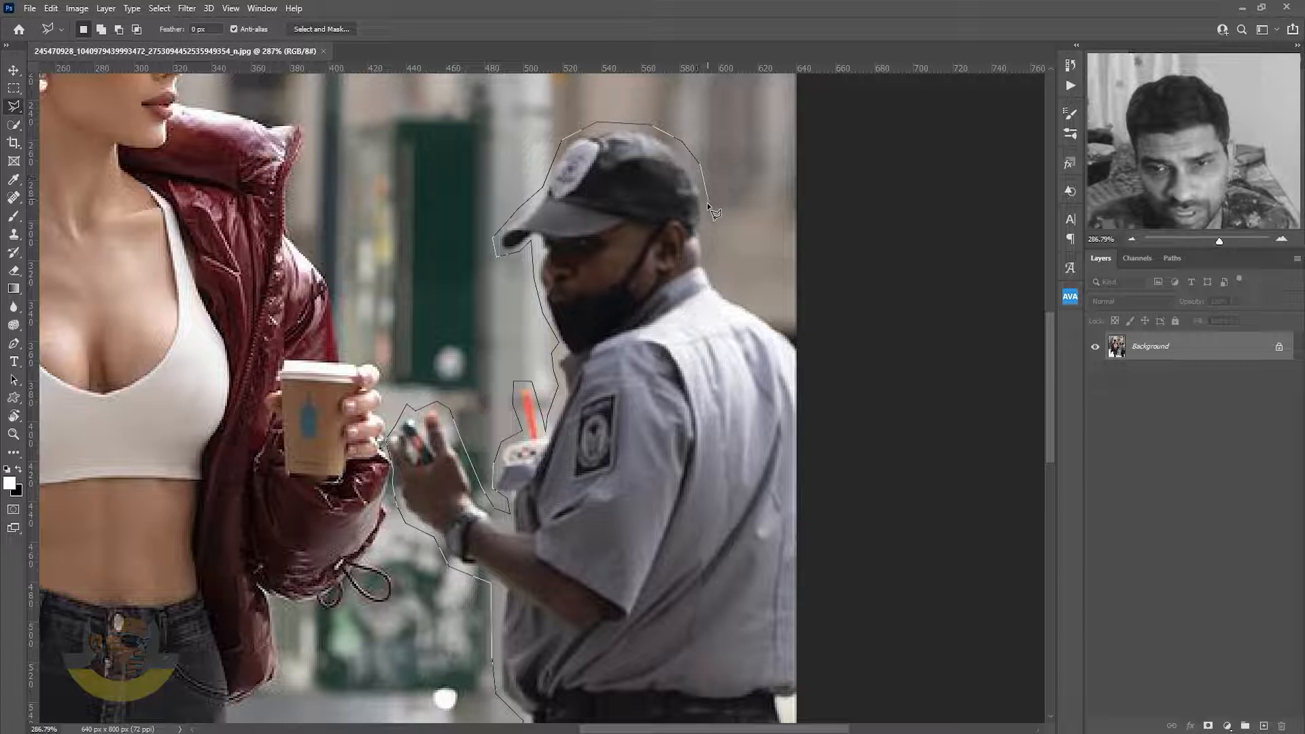
click(708, 246)
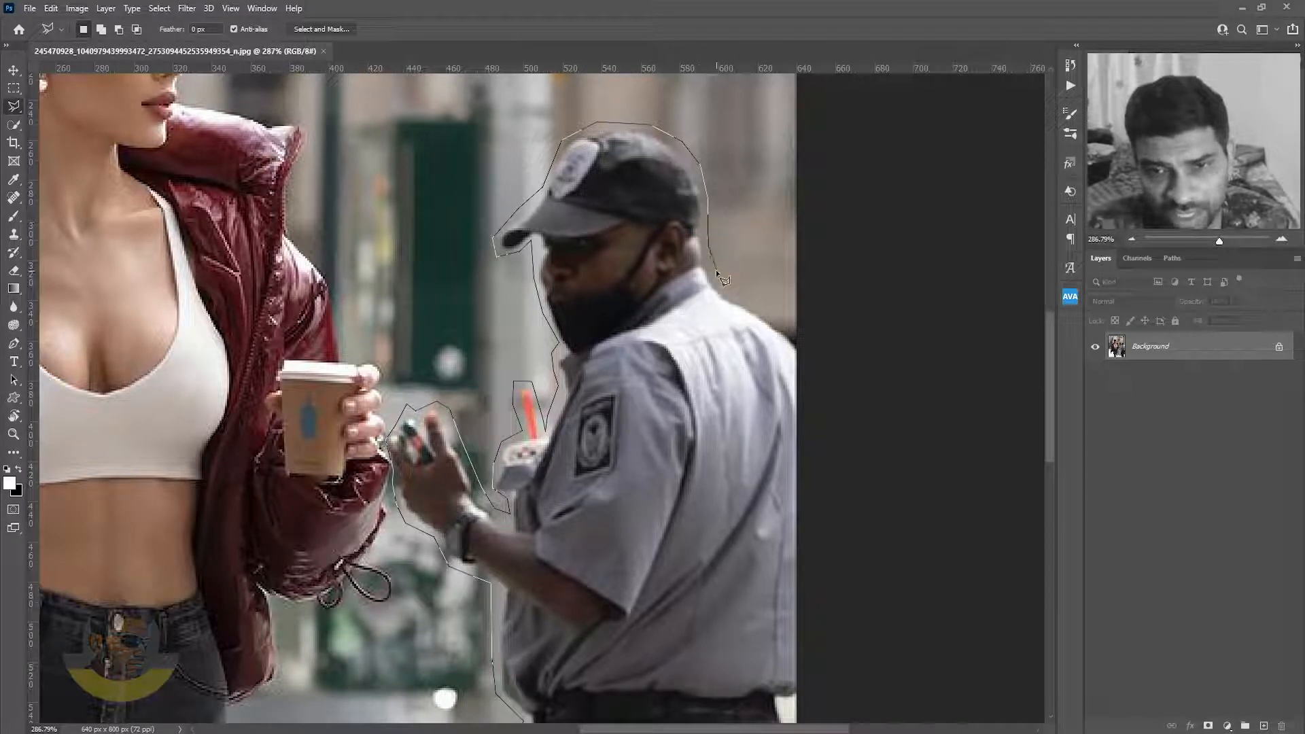
click(725, 283)
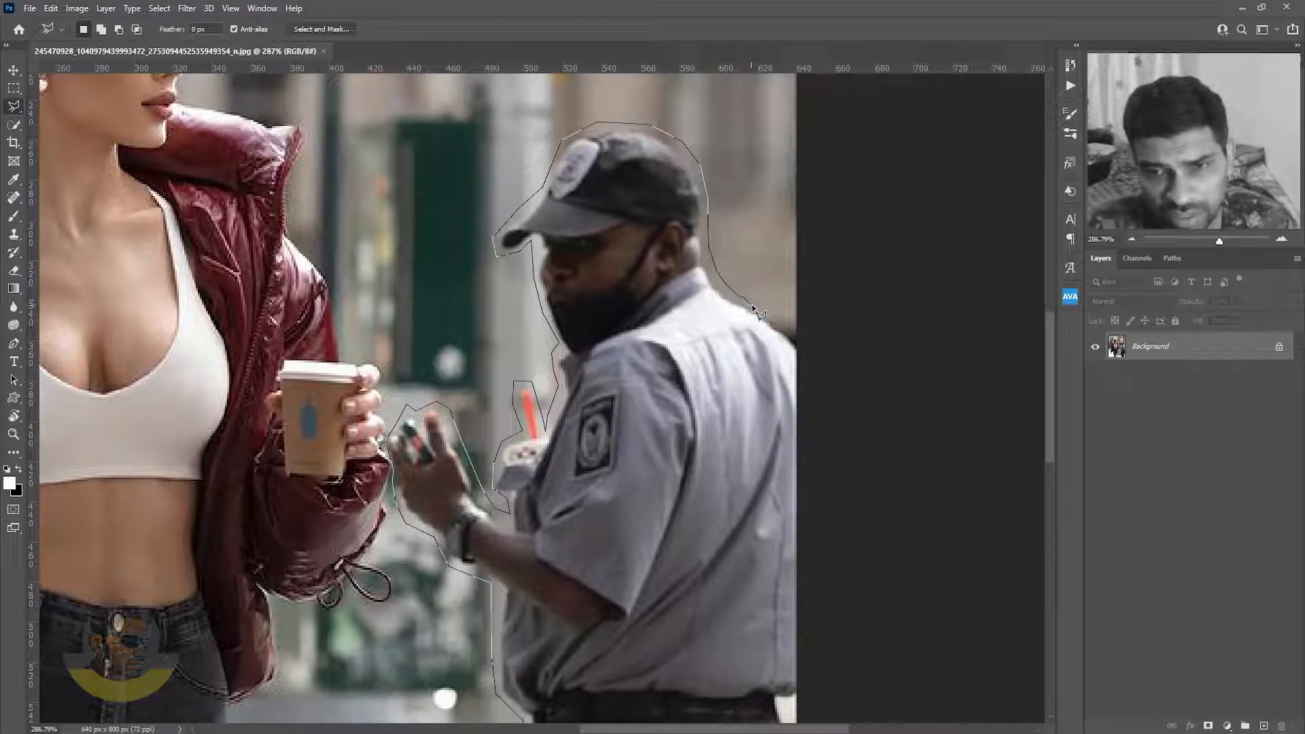
click(780, 321)
click(807, 337)
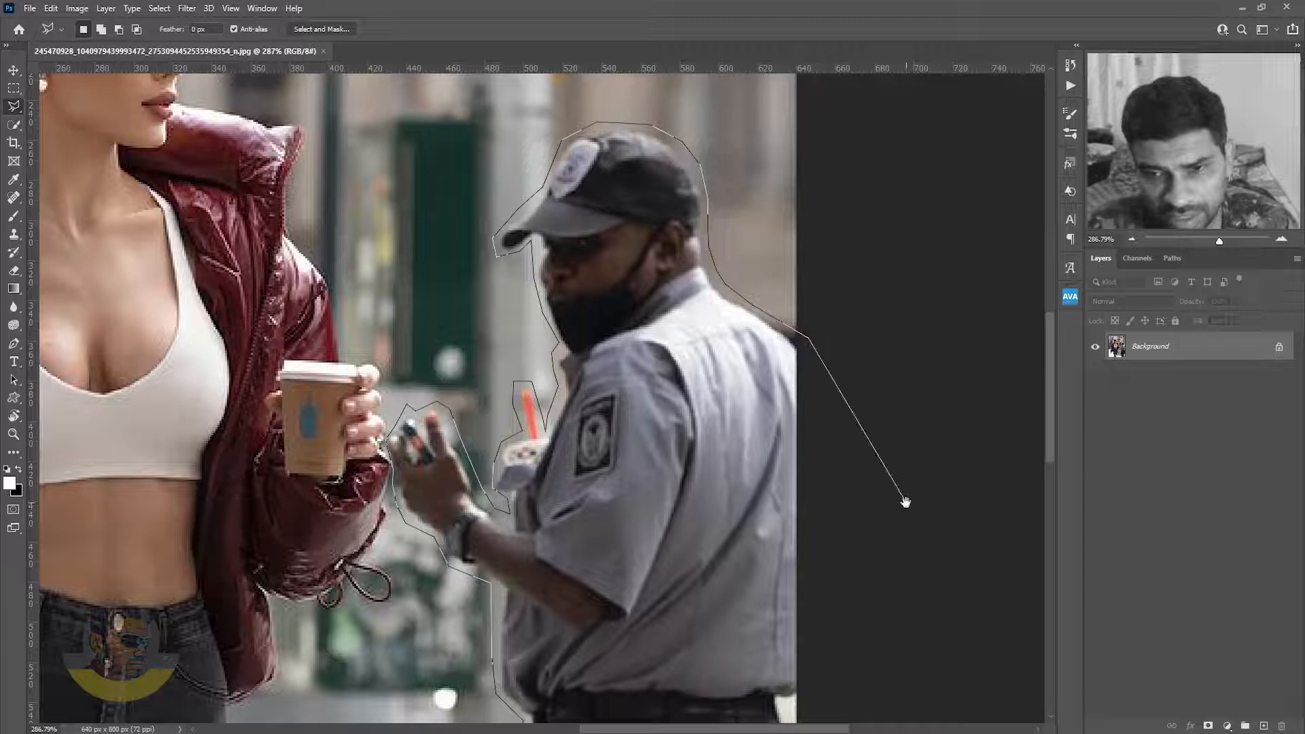
- Carry the lasso outline outside the photo past the man's back and bring it in again just below his hip
drag(905, 503, 905, 291)
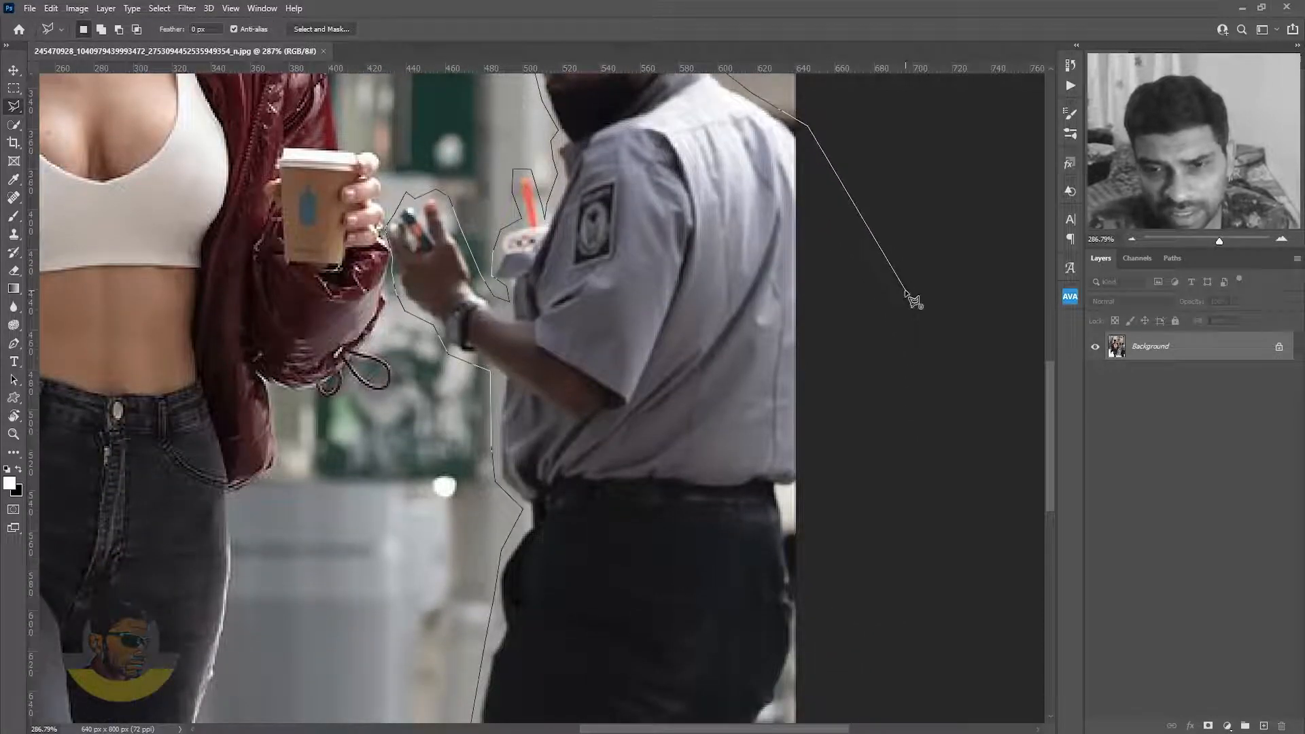
key(ctrl+minus)
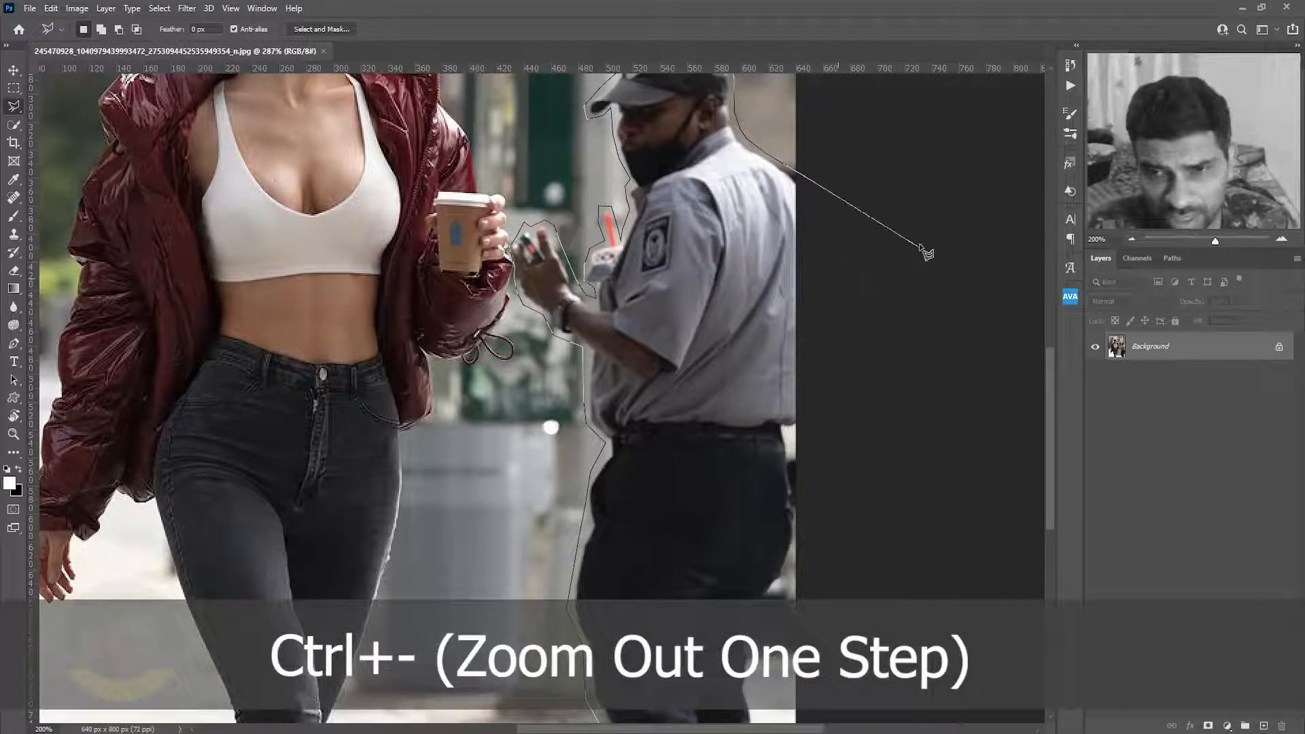
click(924, 272)
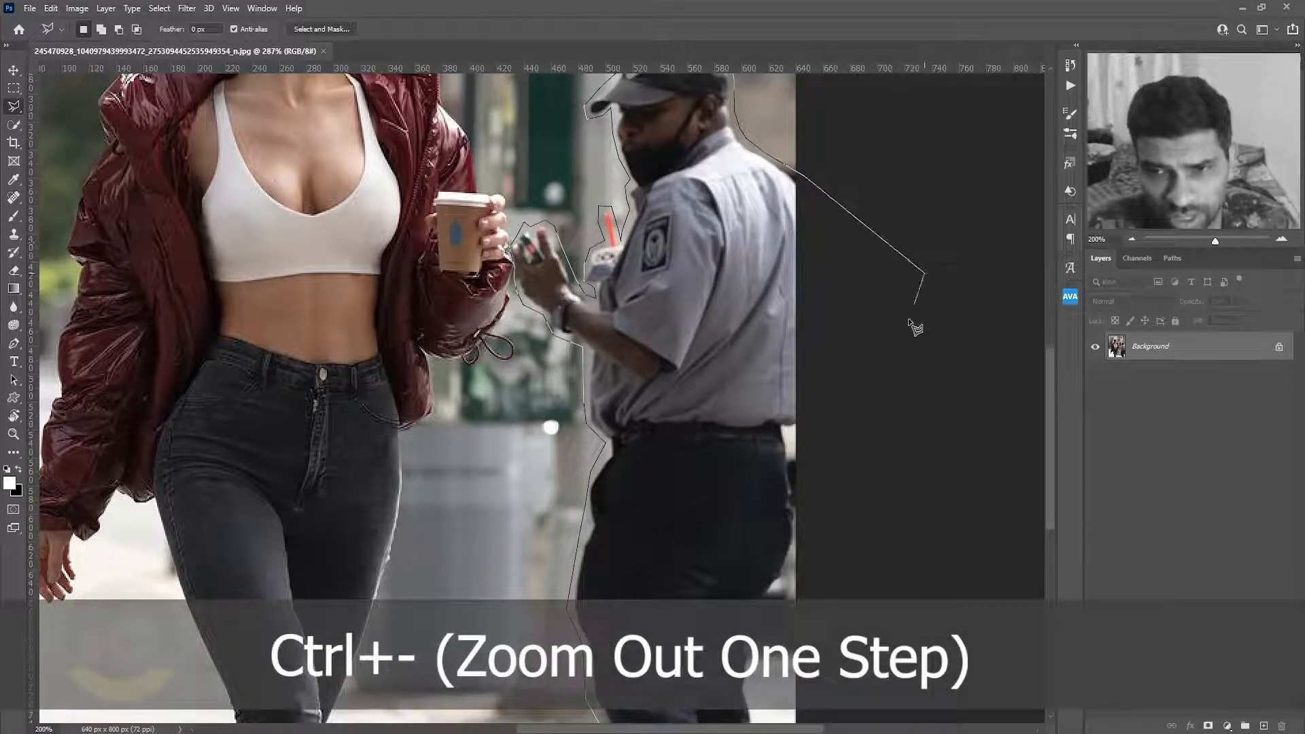
click(884, 377)
click(898, 498)
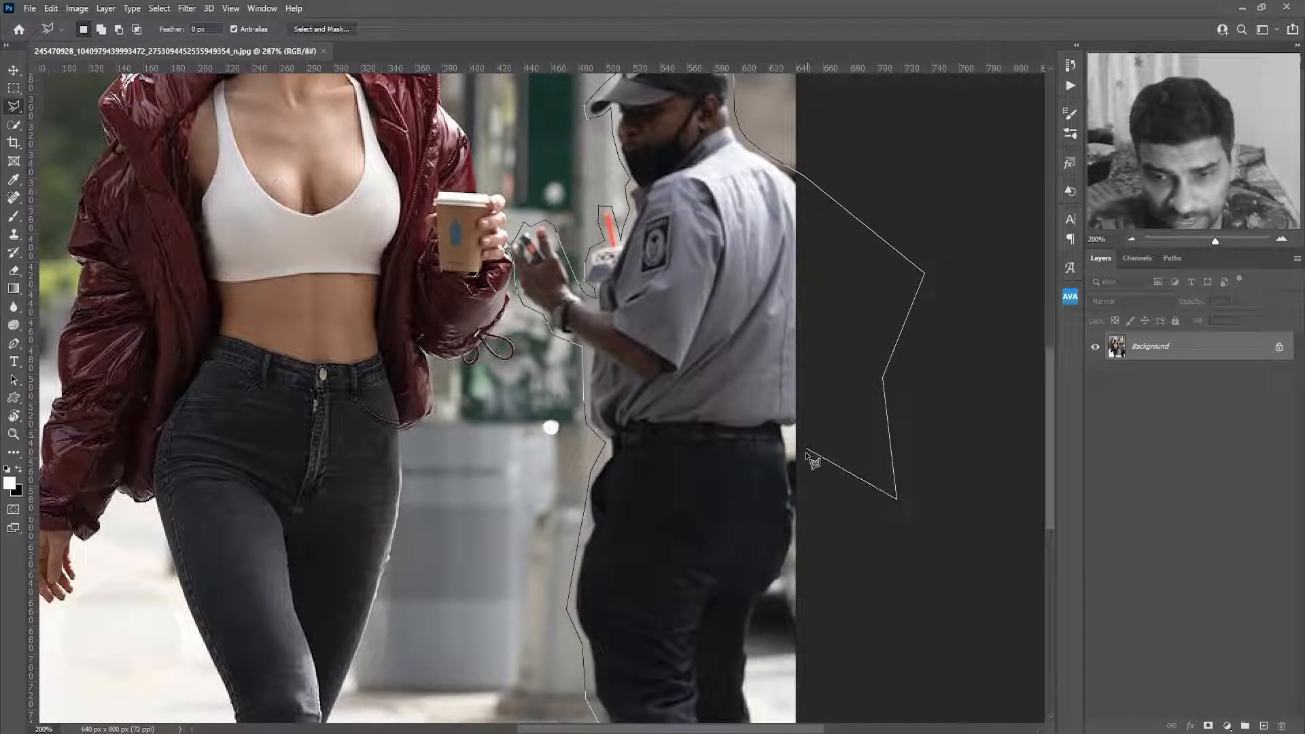
click(808, 533)
click(803, 556)
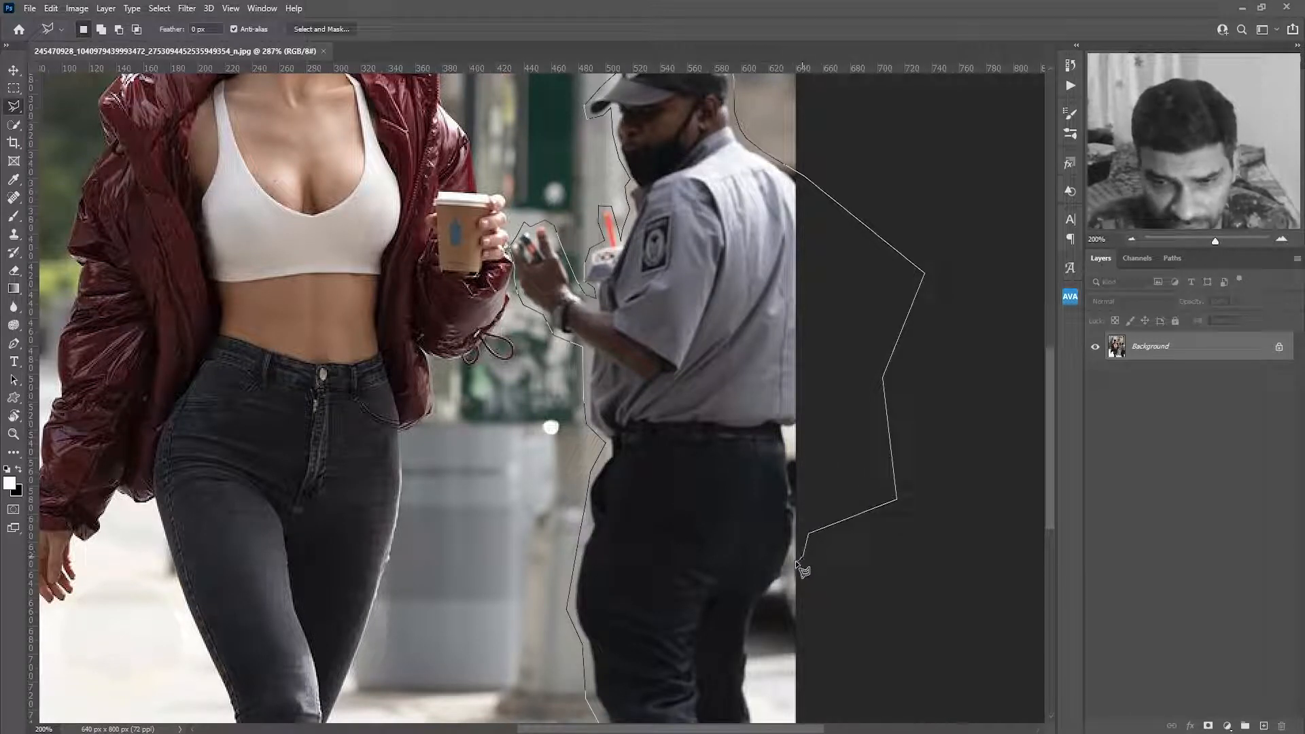
click(779, 590)
- Trace the lasso outline down the back of the man's leg past the photo's lower edge and close the selection
drag(802, 612, 726, 467)
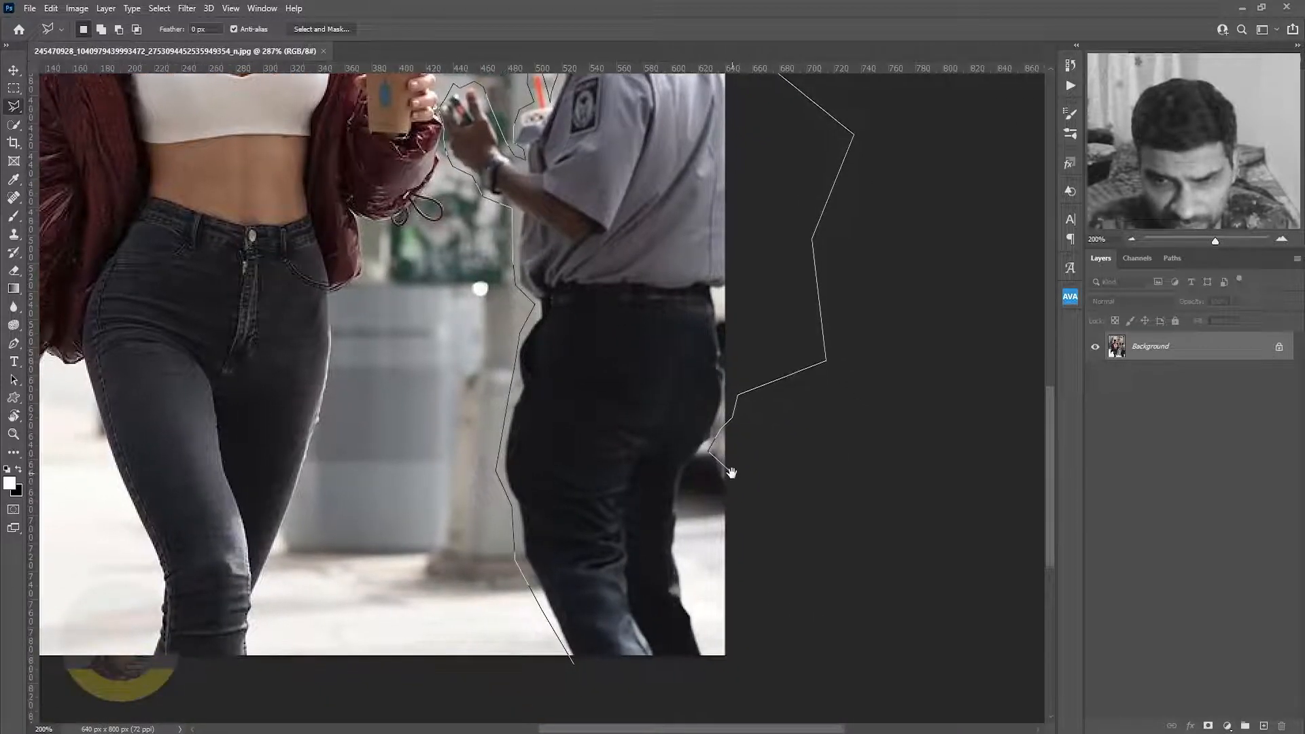
click(693, 466)
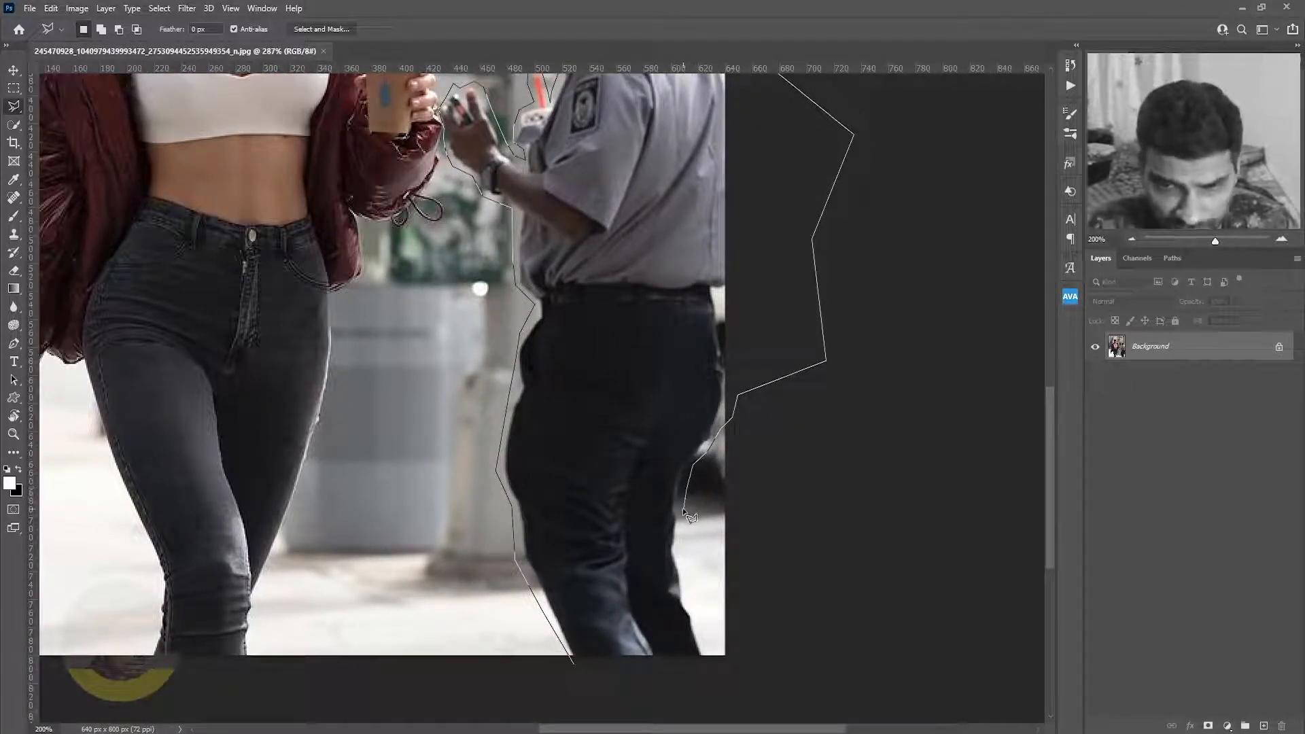
click(684, 510)
click(686, 549)
click(690, 574)
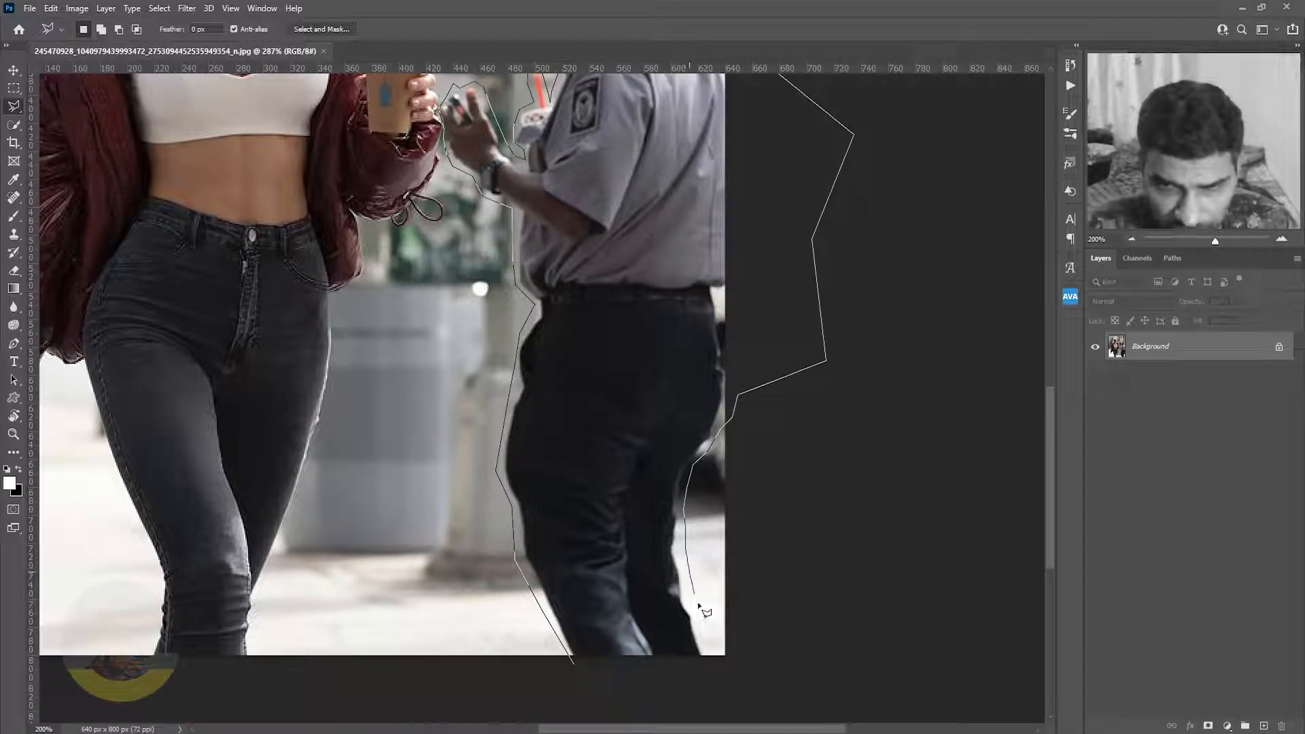
click(708, 641)
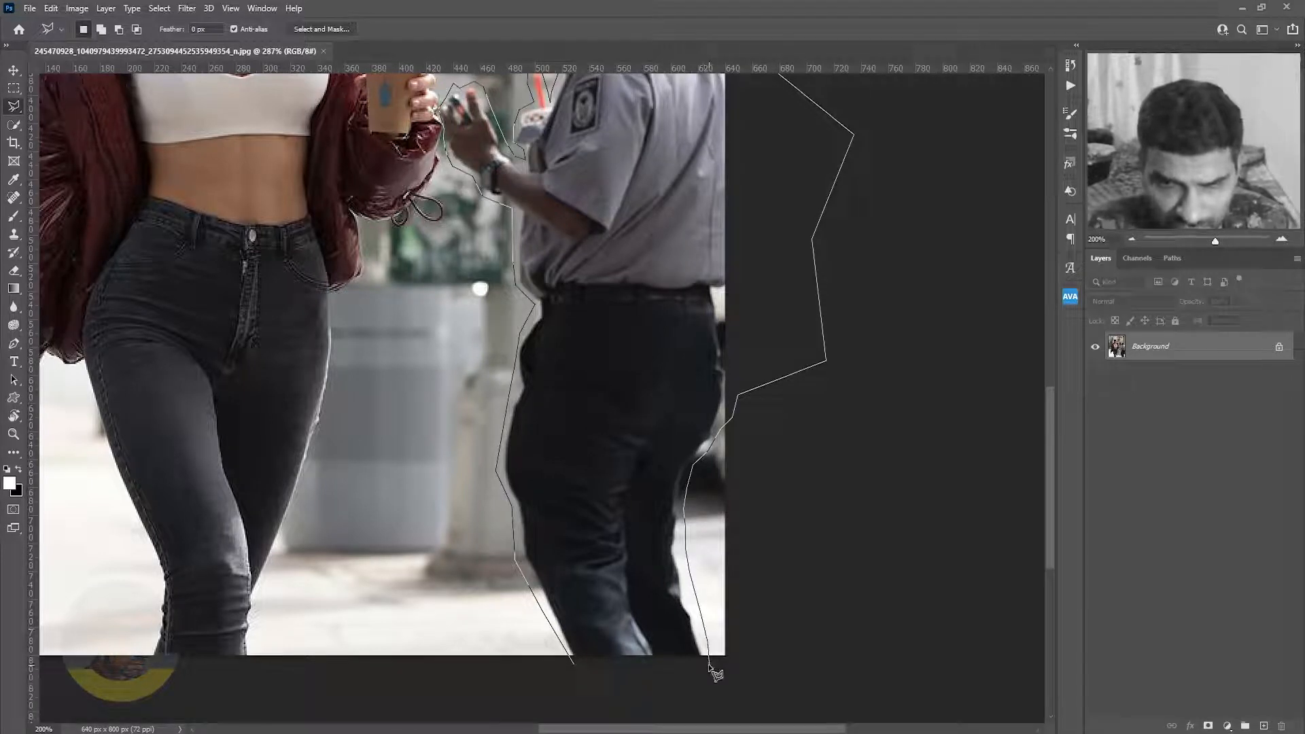
click(710, 665)
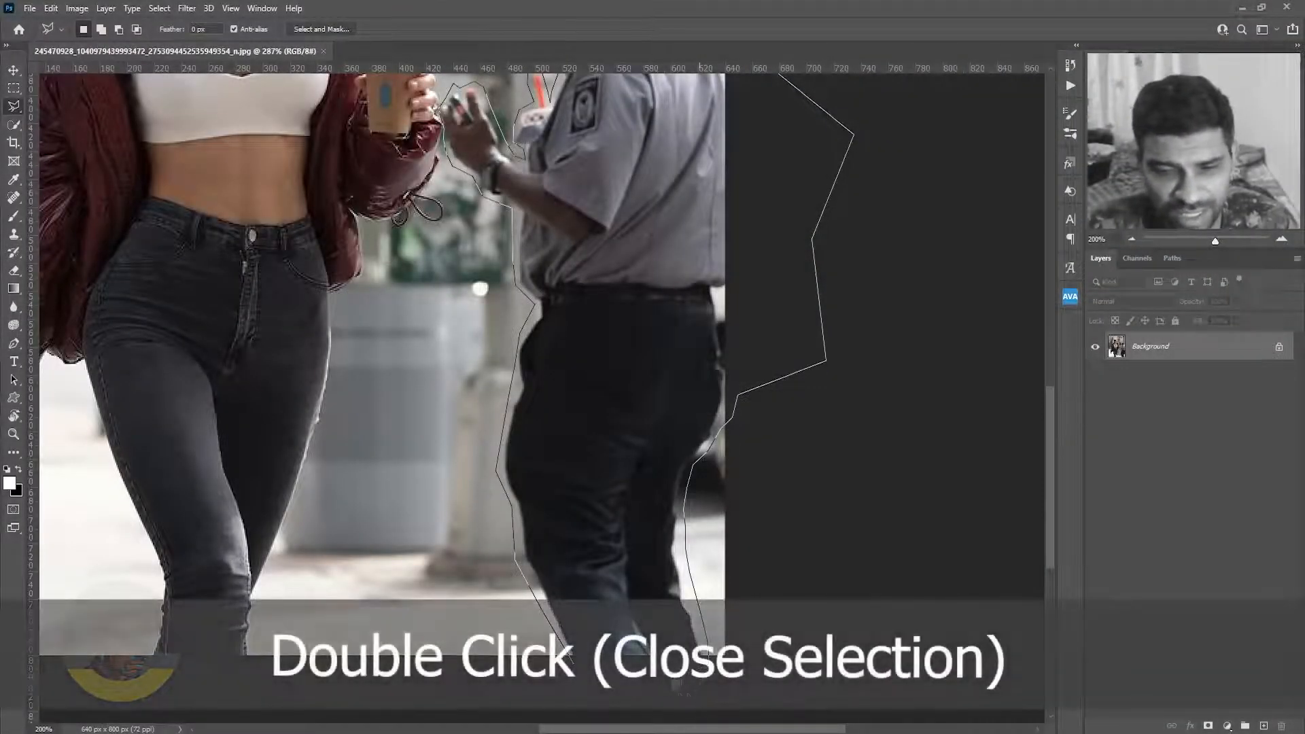
double_click(671, 690)
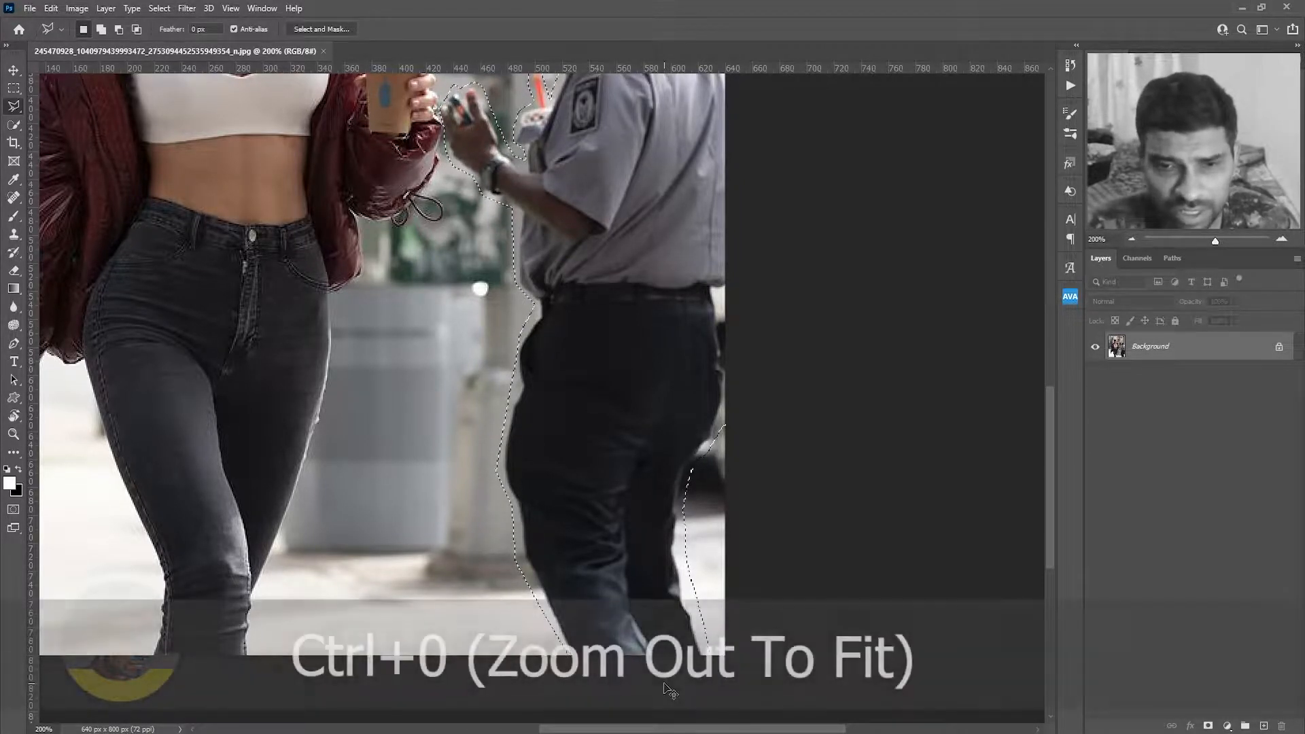
key(ctrl+0)
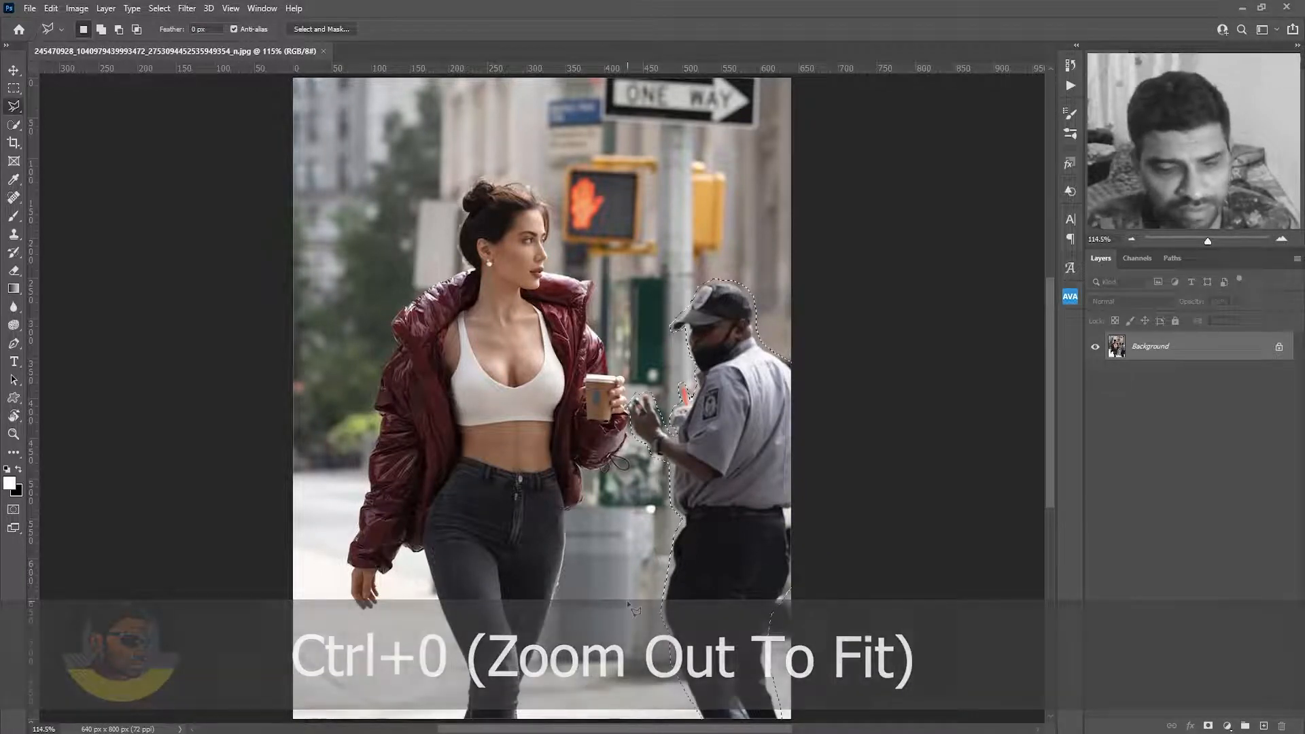
- Try filling the selected man with Content-Aware contents through the Fill command, and undo the fill
key(shift)
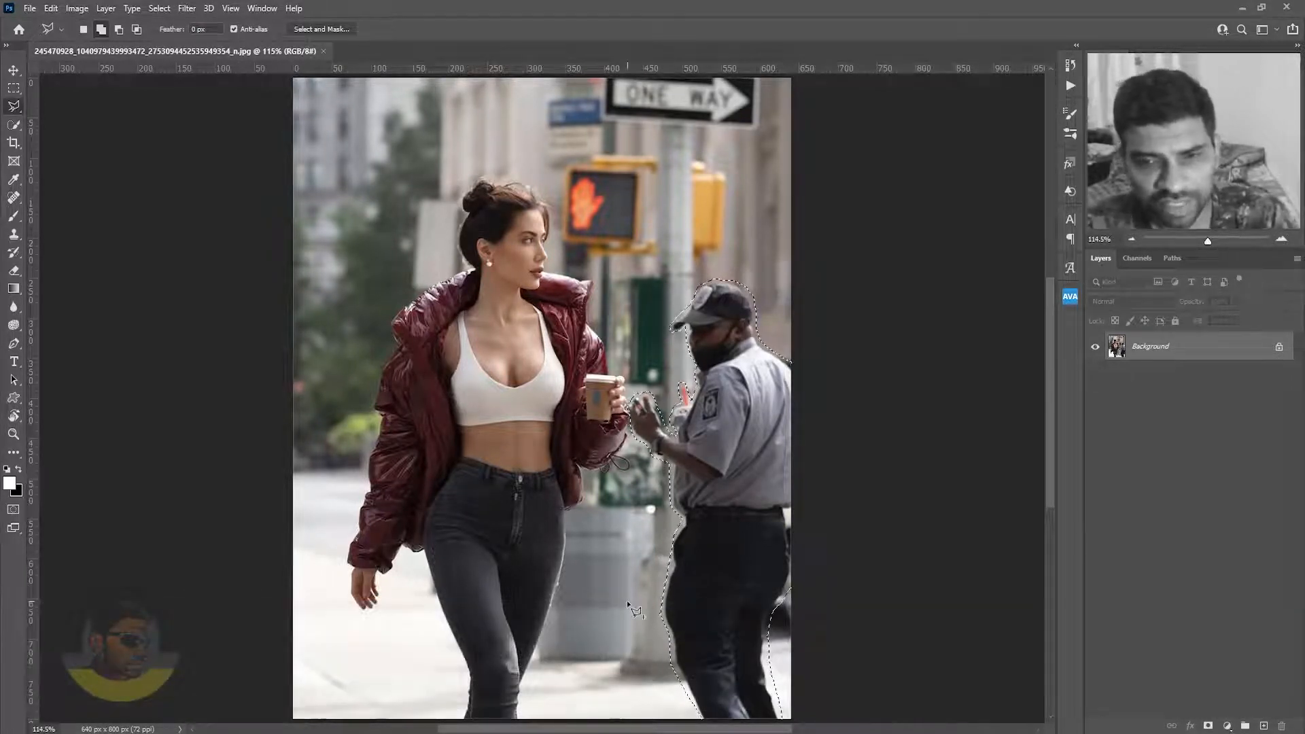
key(shift+F5)
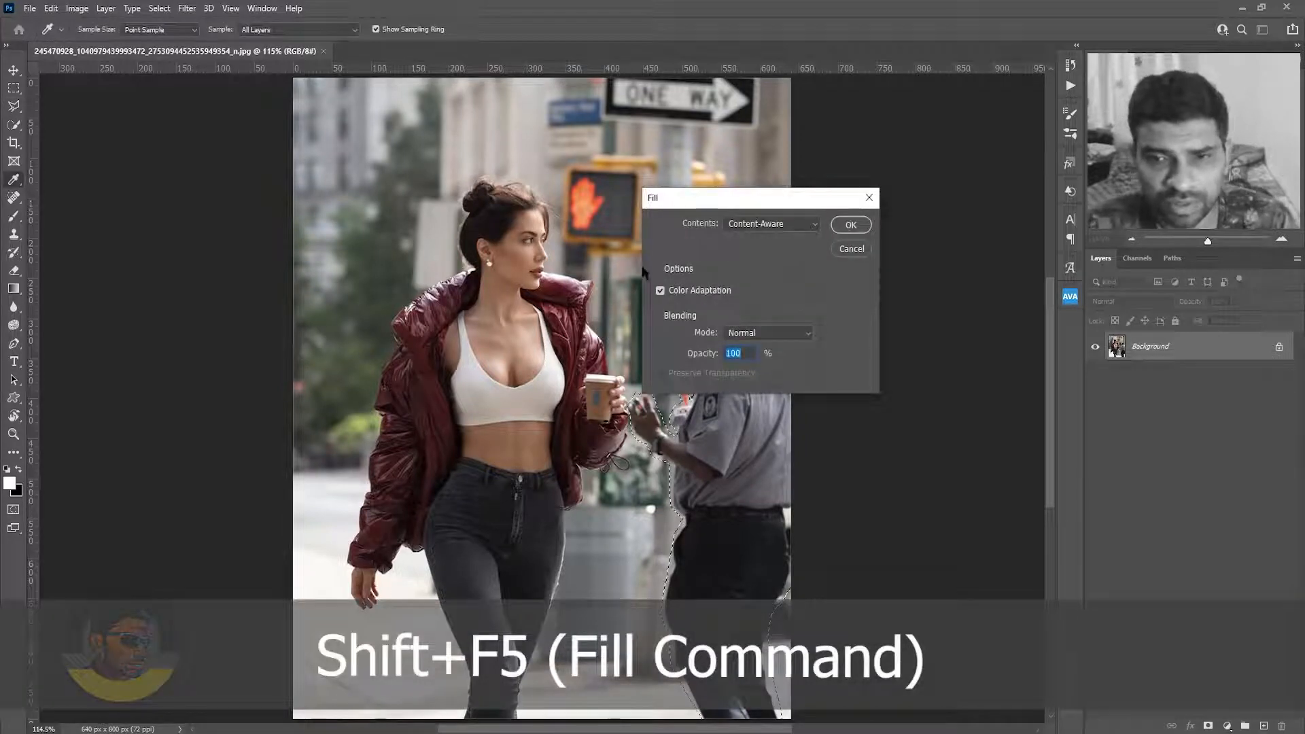
drag(721, 199, 748, 444)
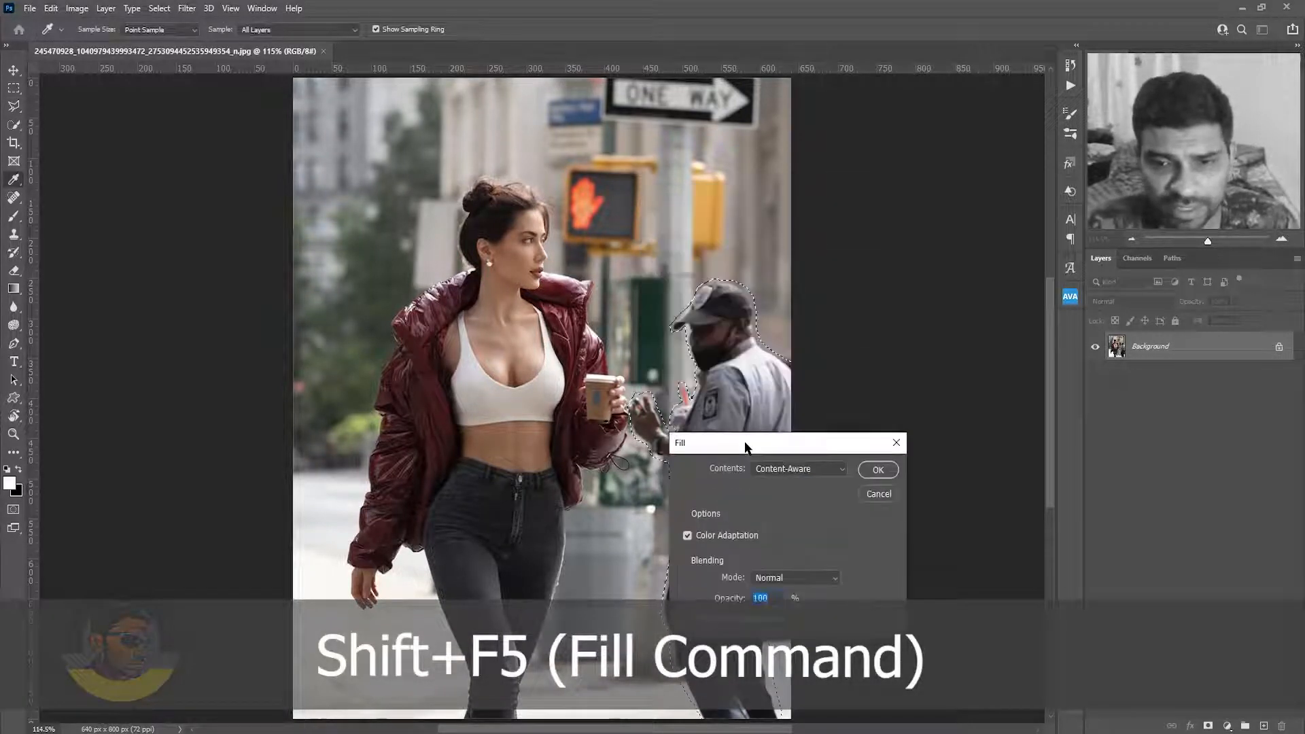
click(828, 469)
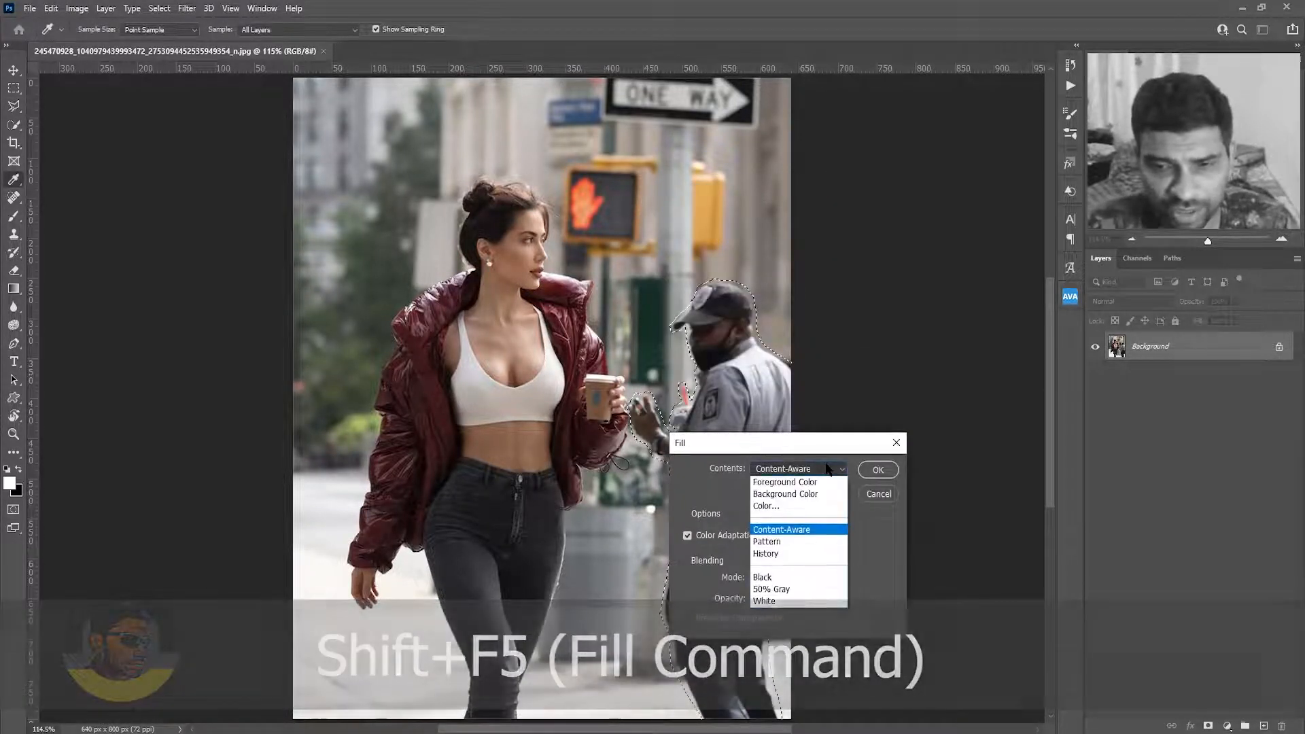
click(800, 533)
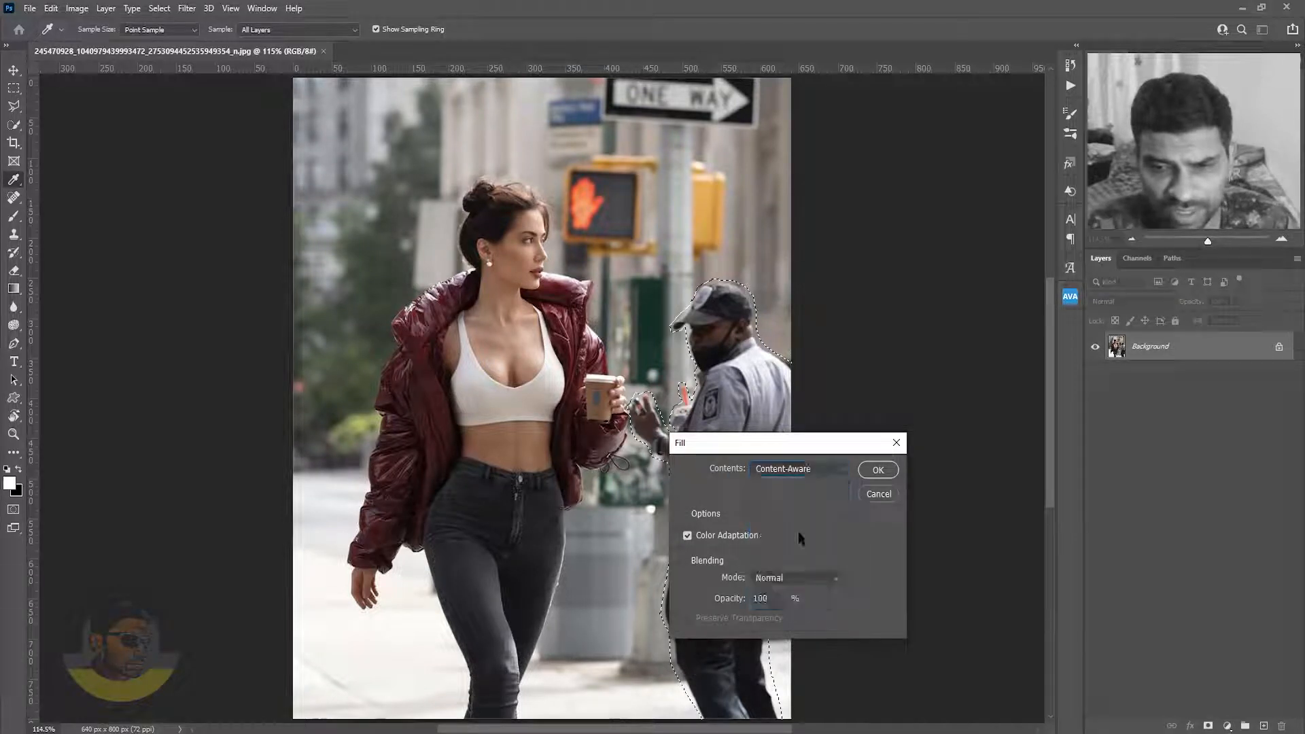
click(871, 476)
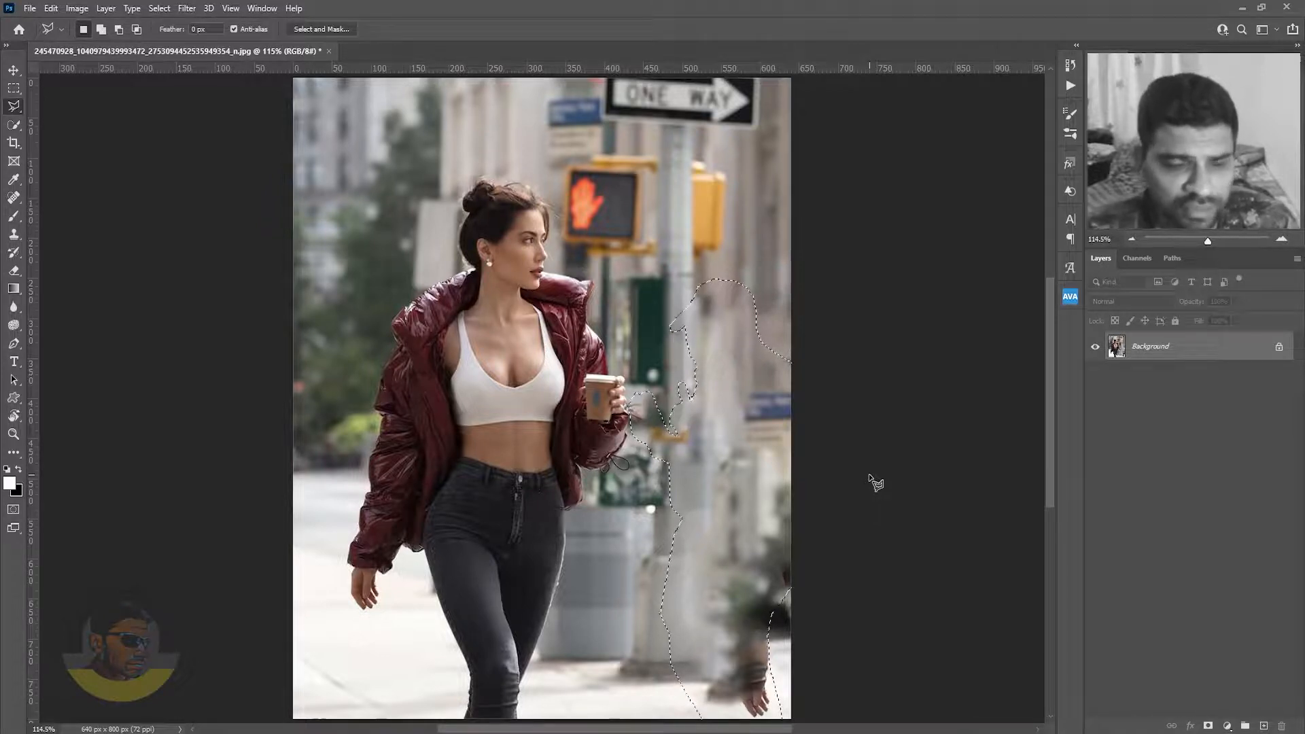
key(ctrl+z)
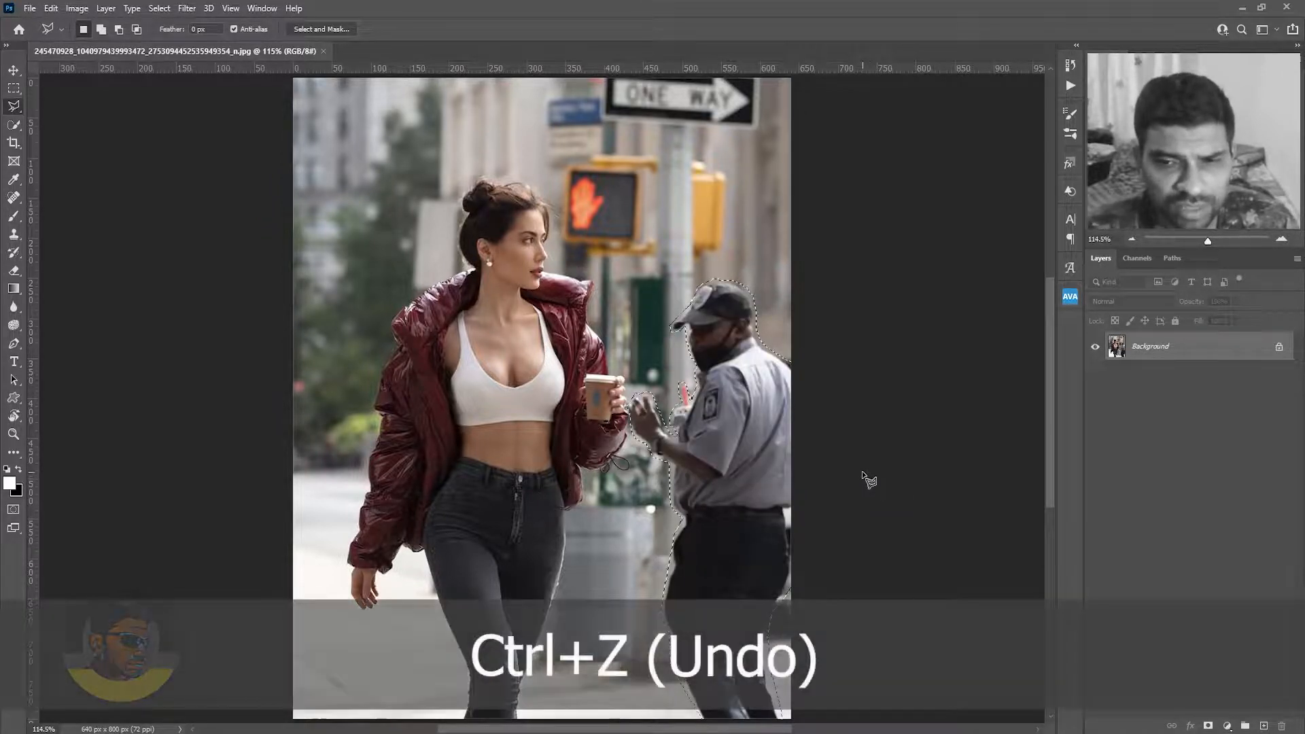
- Start Content-Aware Fill on the selected man and subtract the woman's white top from the sampling area
click(51, 9)
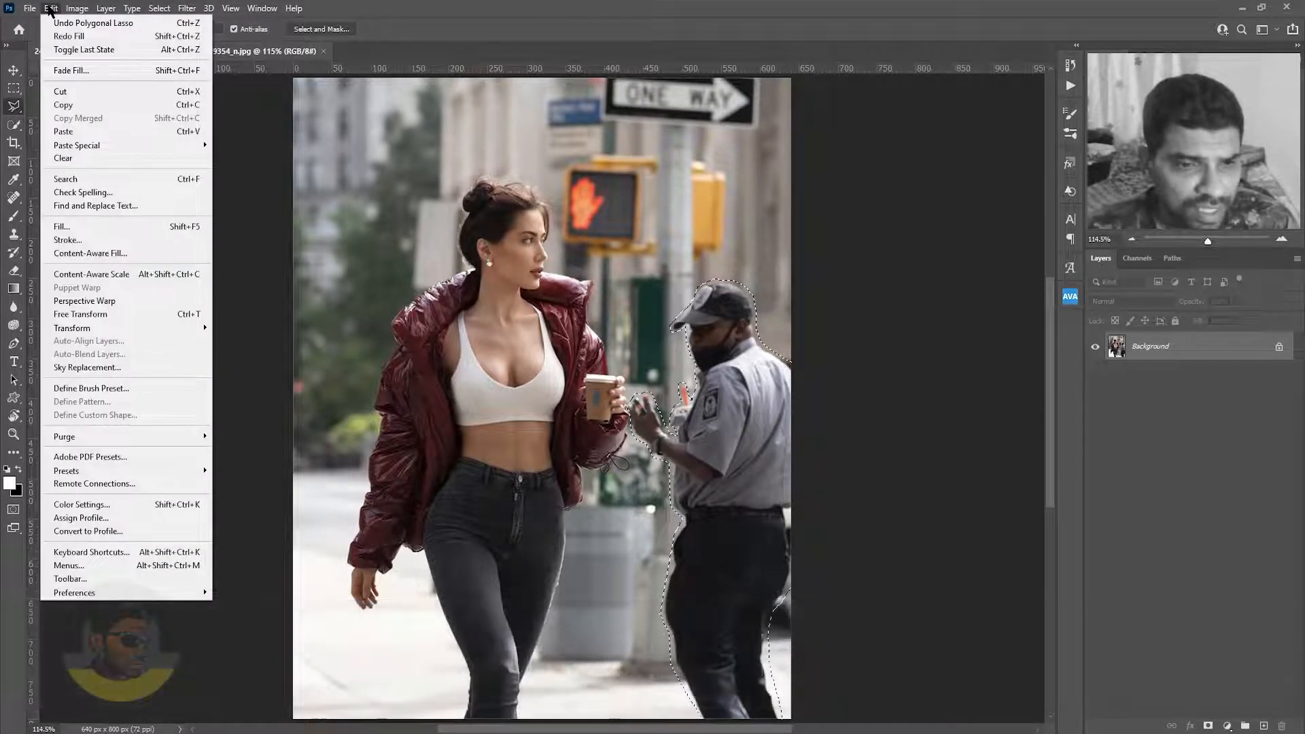
click(132, 257)
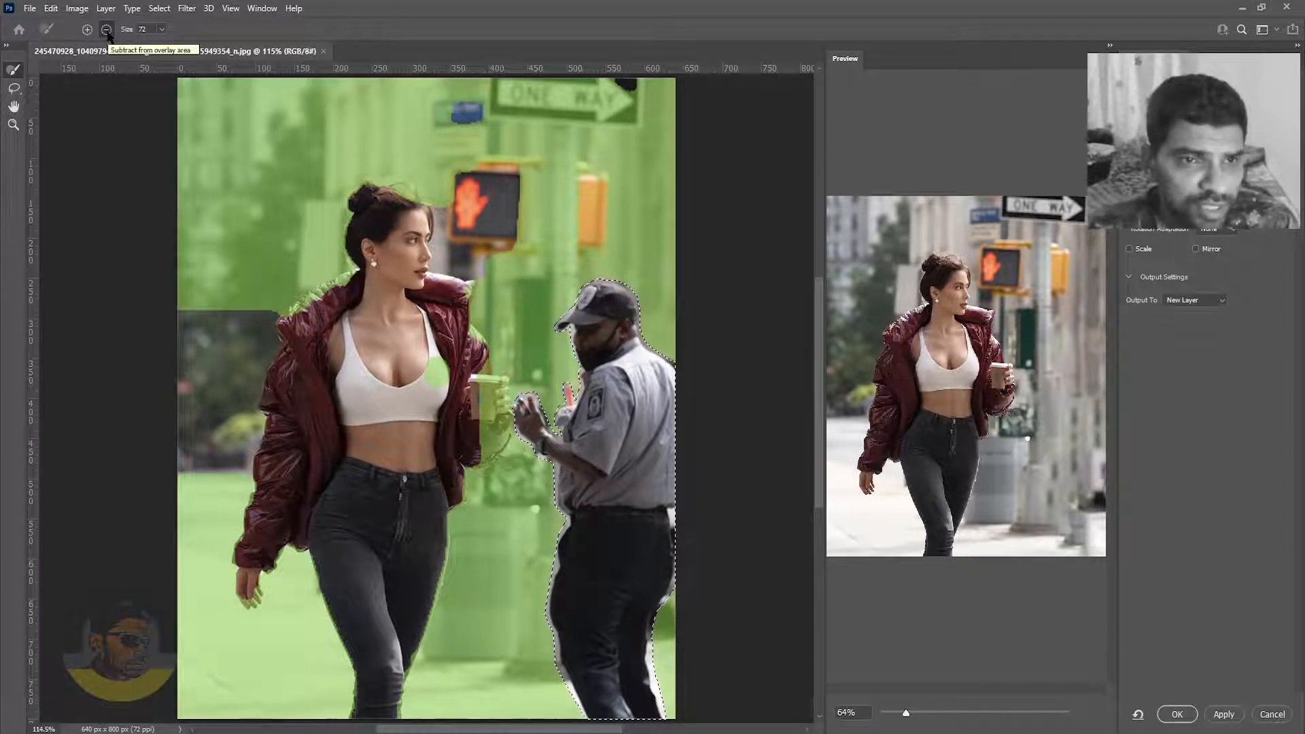
drag(429, 356, 428, 407)
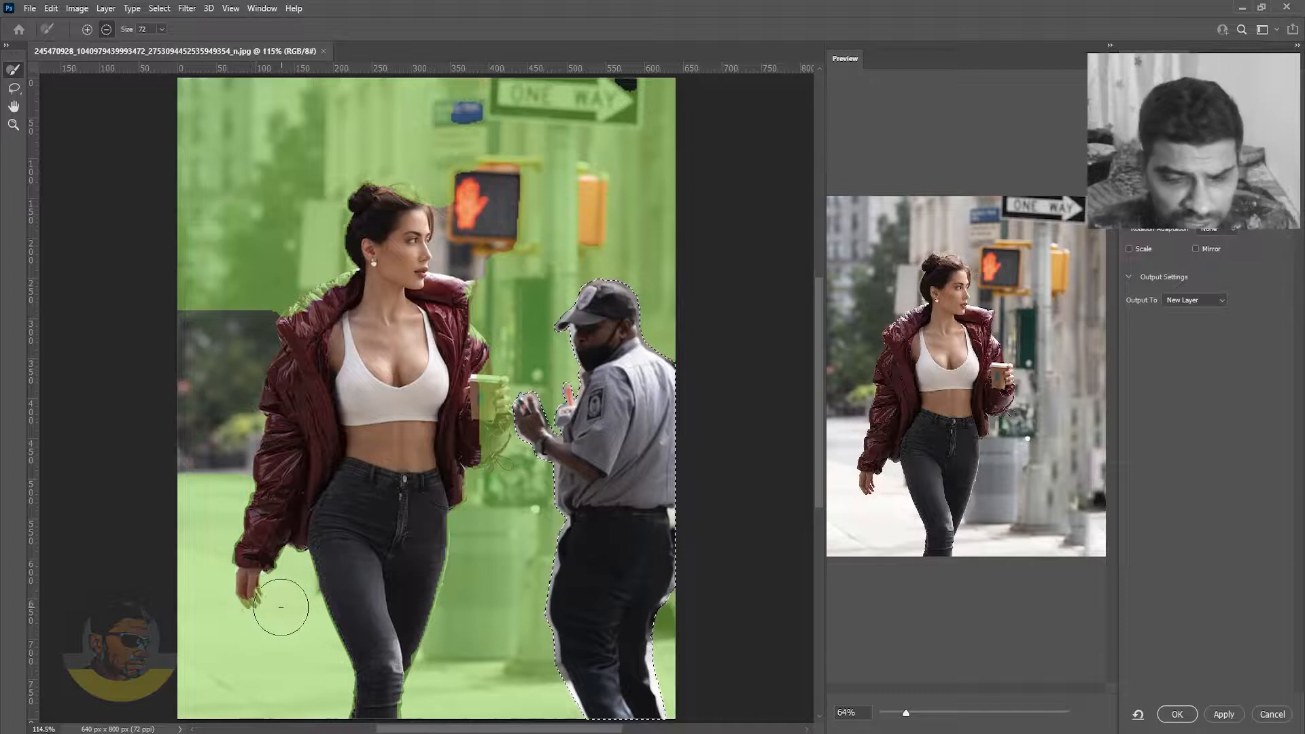
- Reduce the sampling brush to size 40 and subtract the woman's lowered hand, its sleeve and her coffee cup from the sampling area
key(bracketleft)
key(bracketleft)
key(bracketleft)
key(bracketleft)
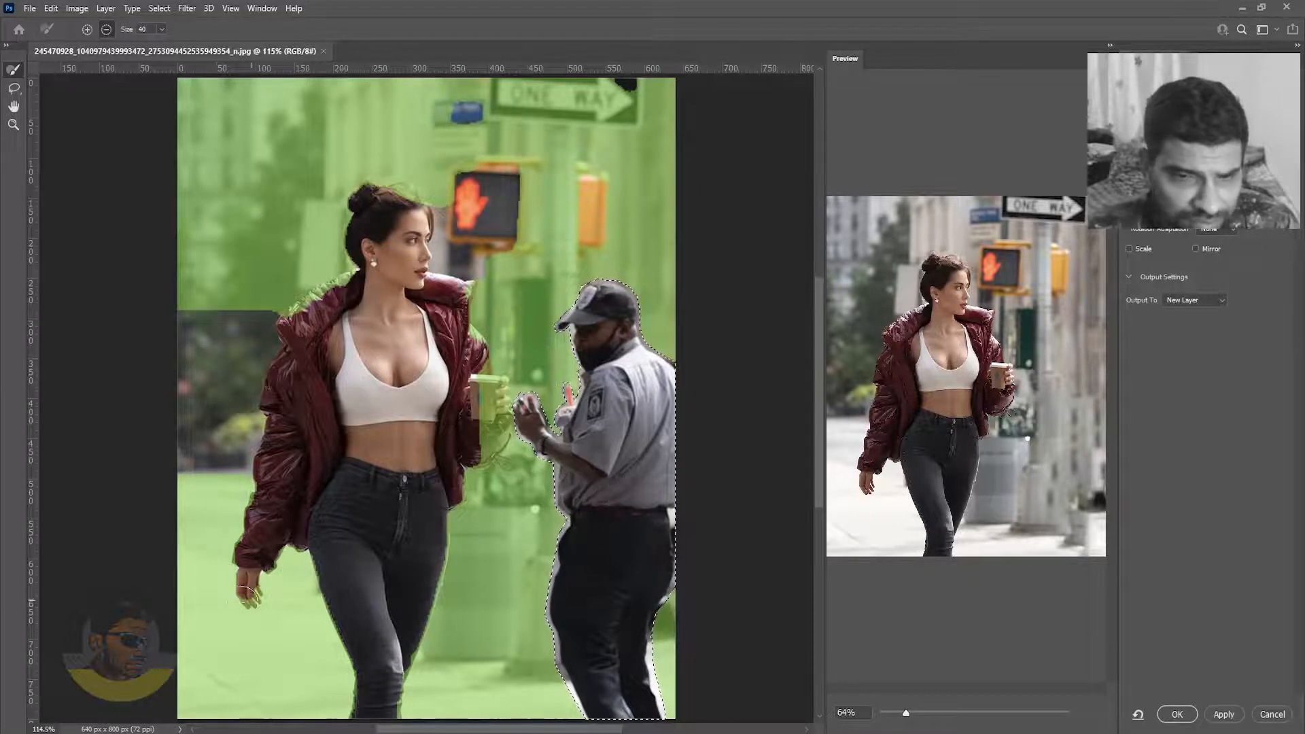
mouse_move(246, 593)
mouse_down()
mouse_move(261, 498)
mouse_move(296, 472)
mouse_move(287, 535)
mouse_move(268, 563)
mouse_move(297, 544)
mouse_move(260, 583)
mouse_up()
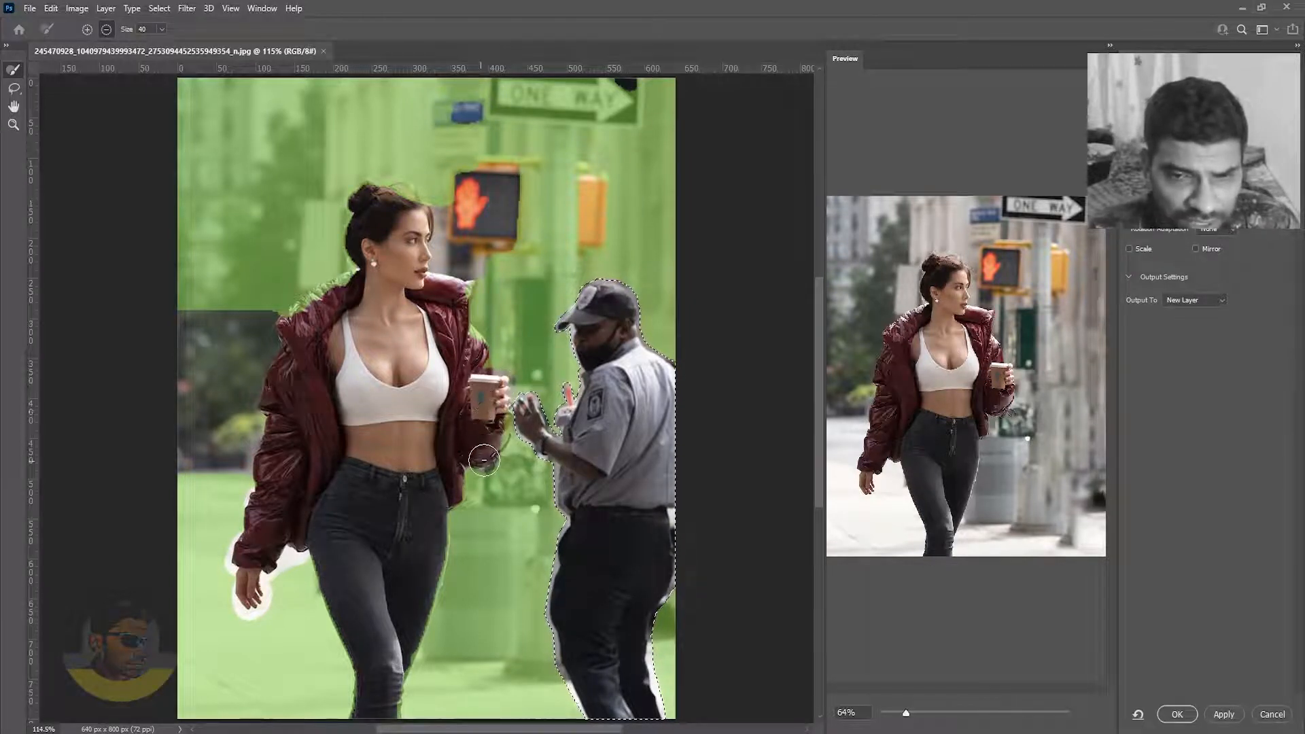
- Subtract the woman's raised forearm, jacket collar and the edge of her hair from the sampling area
drag(484, 460, 496, 451)
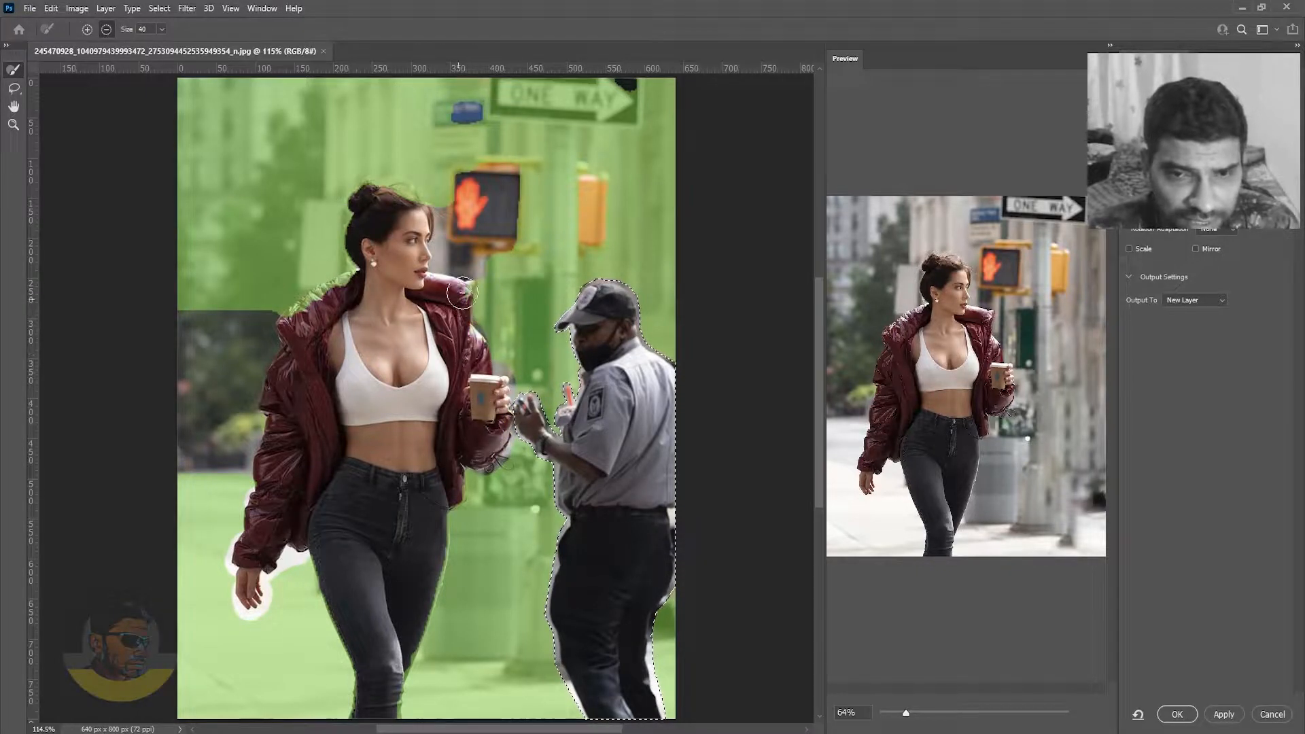
click(277, 328)
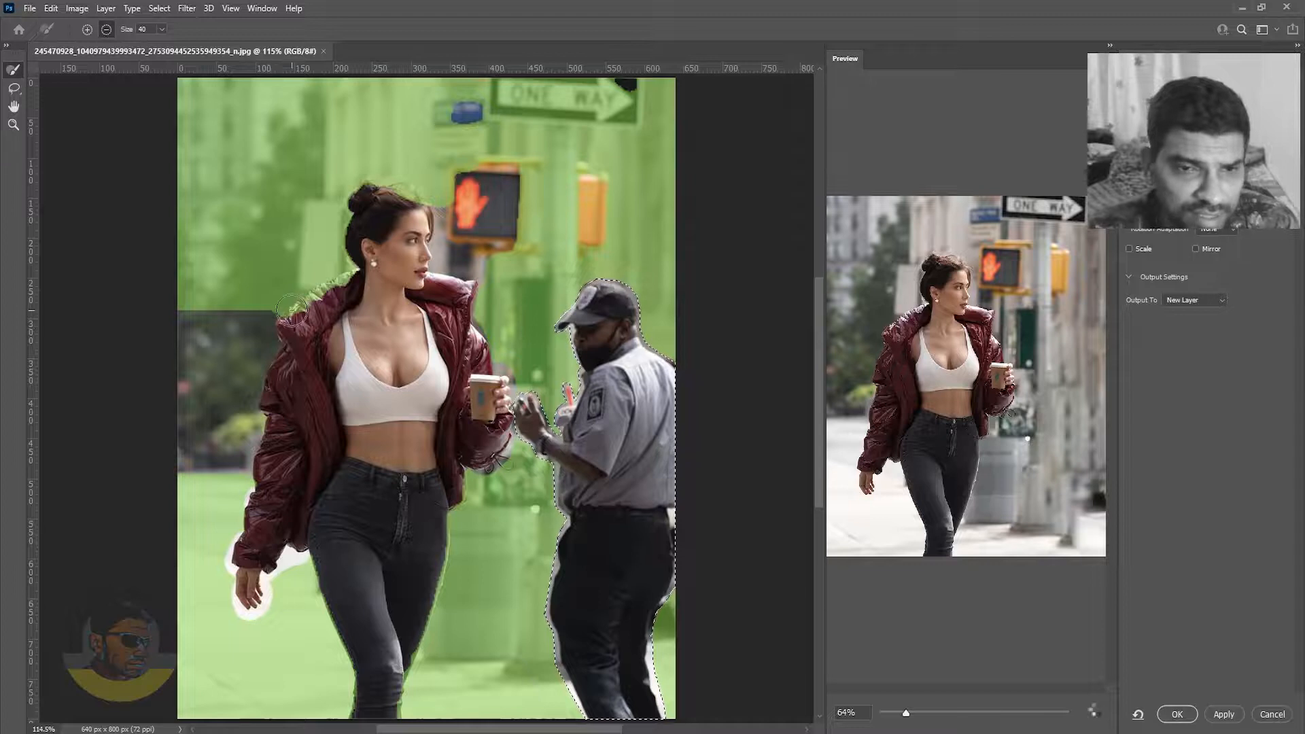
mouse_move(292, 313)
mouse_down()
mouse_move(356, 273)
mouse_move(354, 212)
mouse_move(368, 195)
mouse_move(400, 187)
mouse_move(425, 200)
mouse_move(427, 240)
mouse_up()
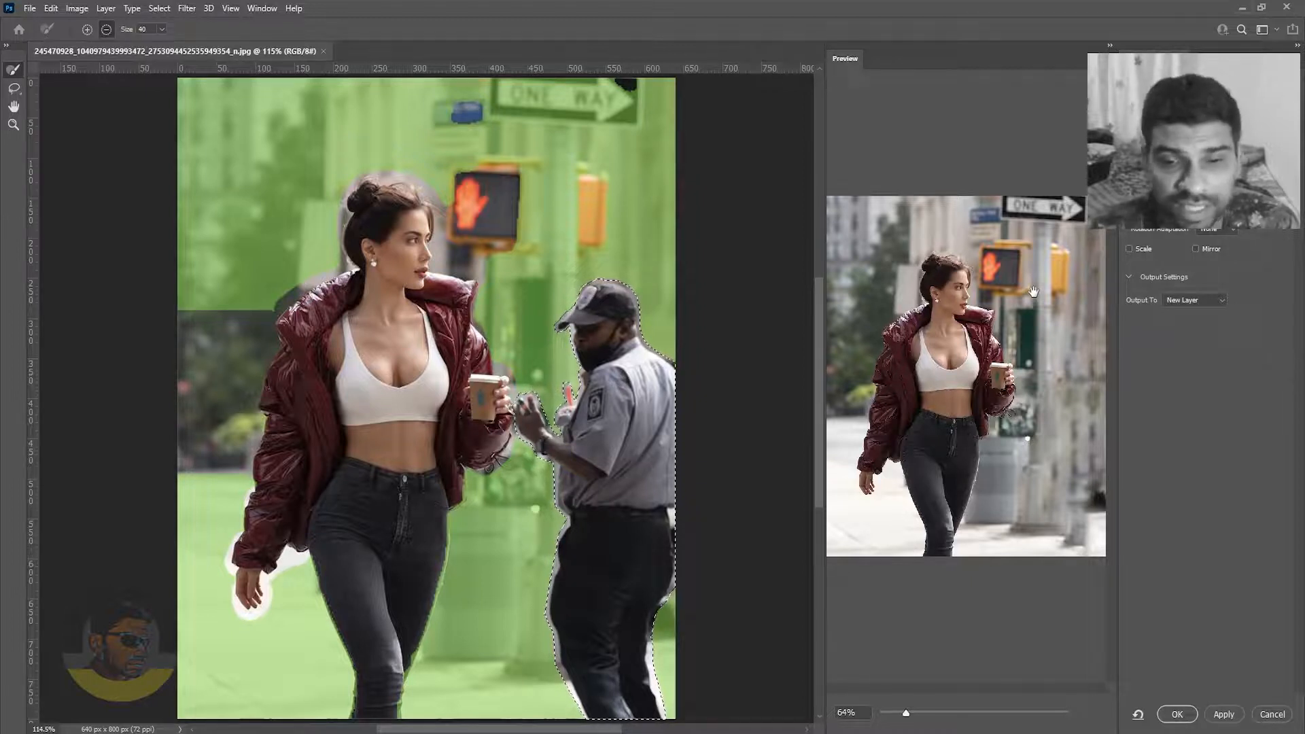
- Apply the Content-Aware Fill with its output on a new layer and deselect the outline
click(1175, 718)
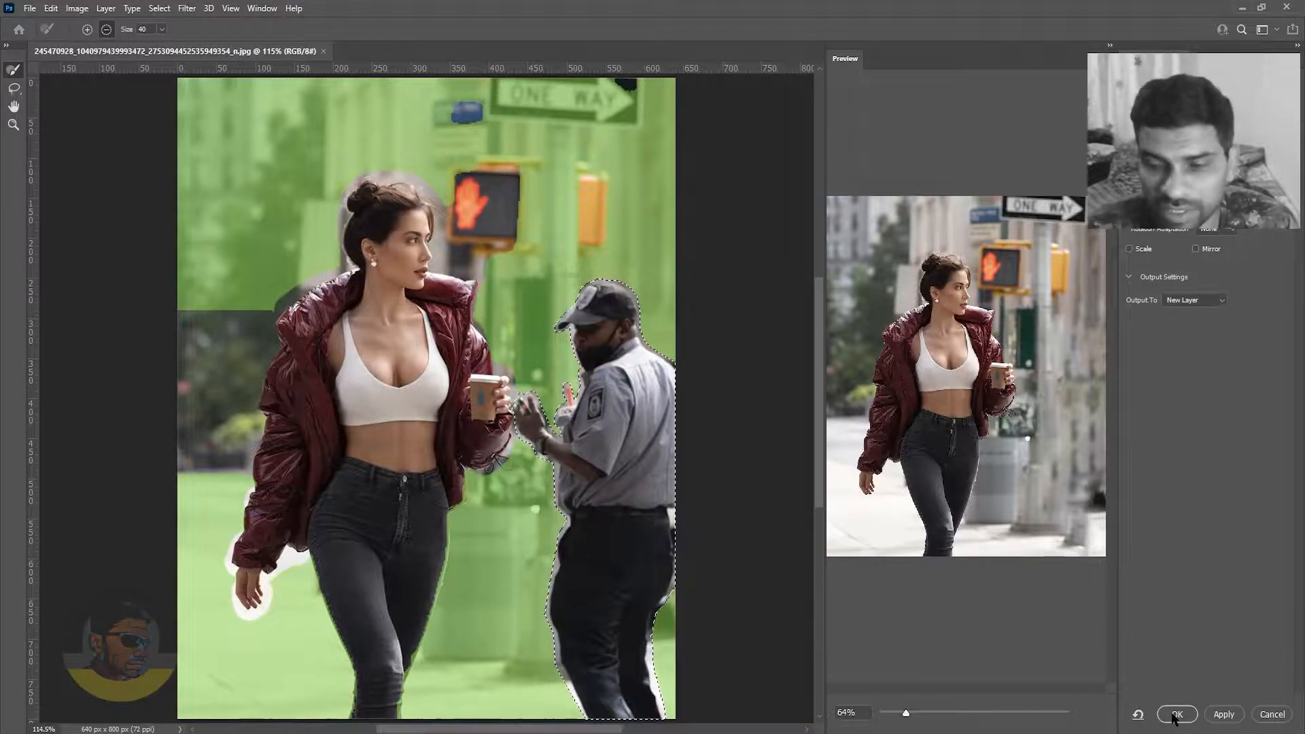
click(1177, 715)
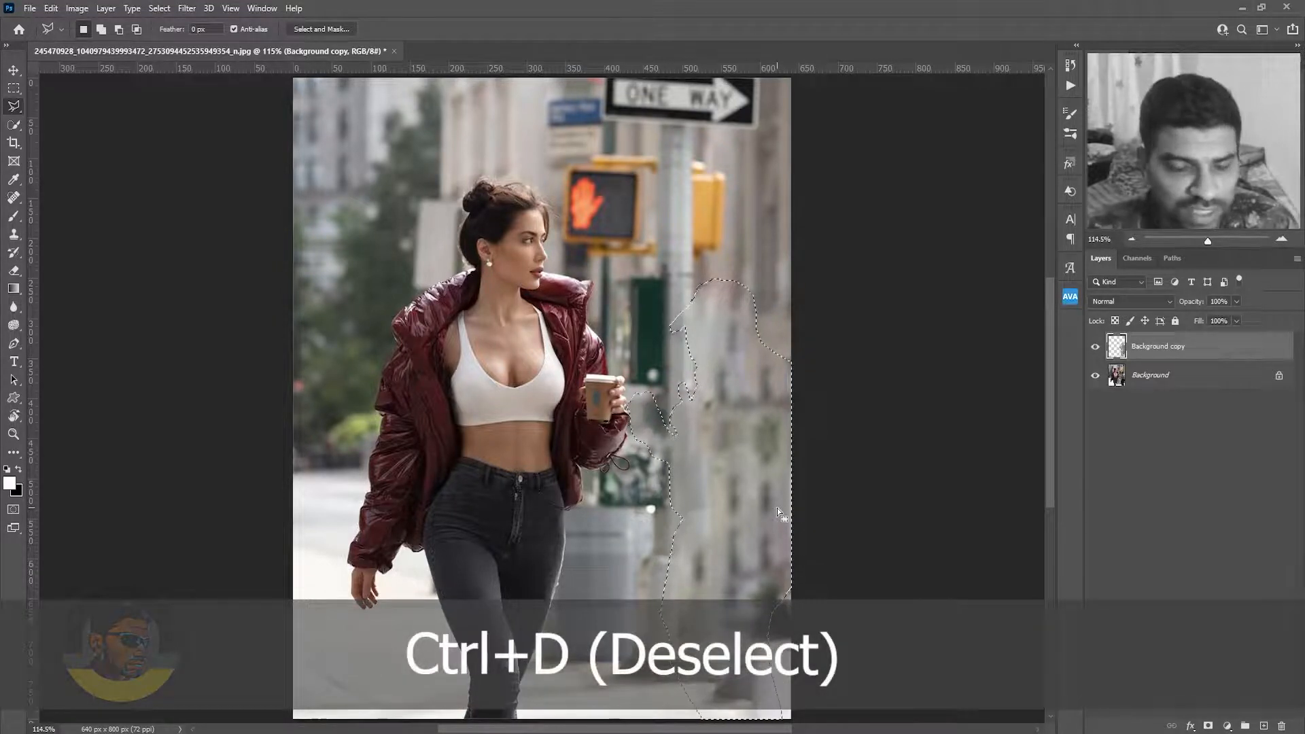
key(ctrl+d)
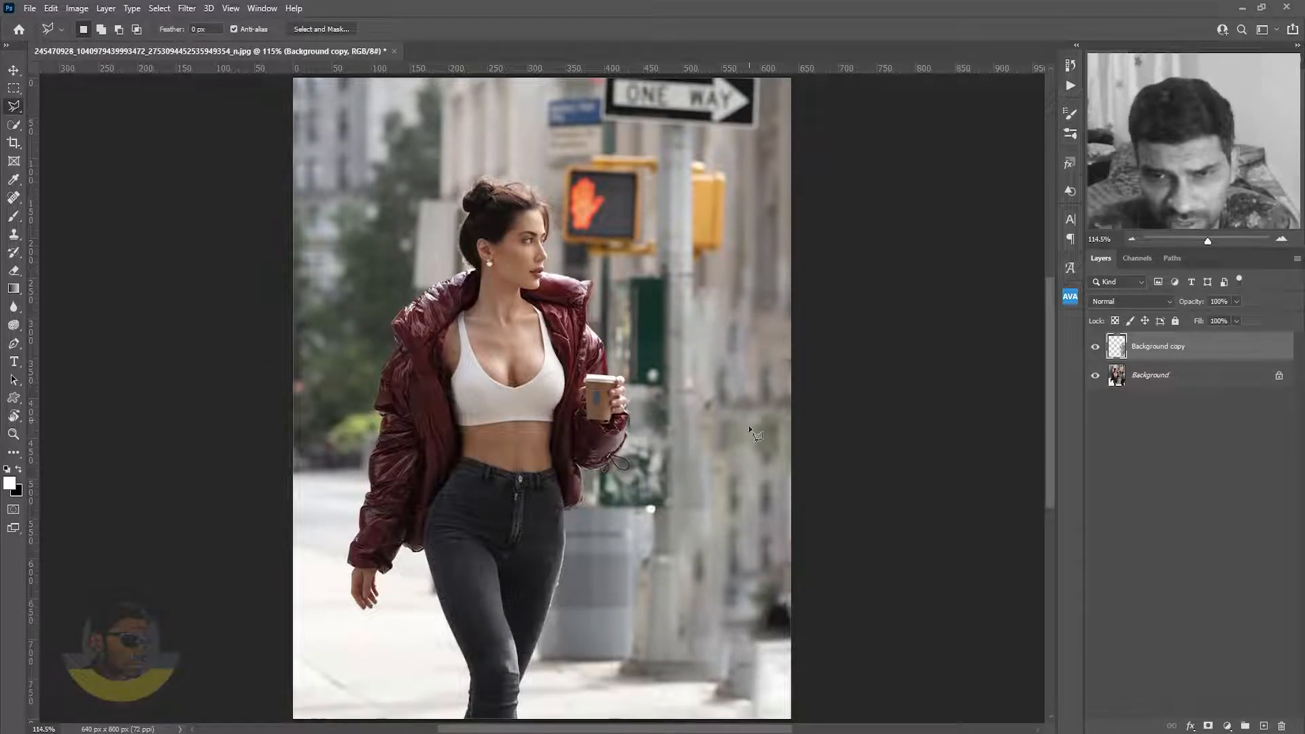
- Examine the filled area where the man stood, from the building facade down to the pavement
drag(774, 425, 804, 467)
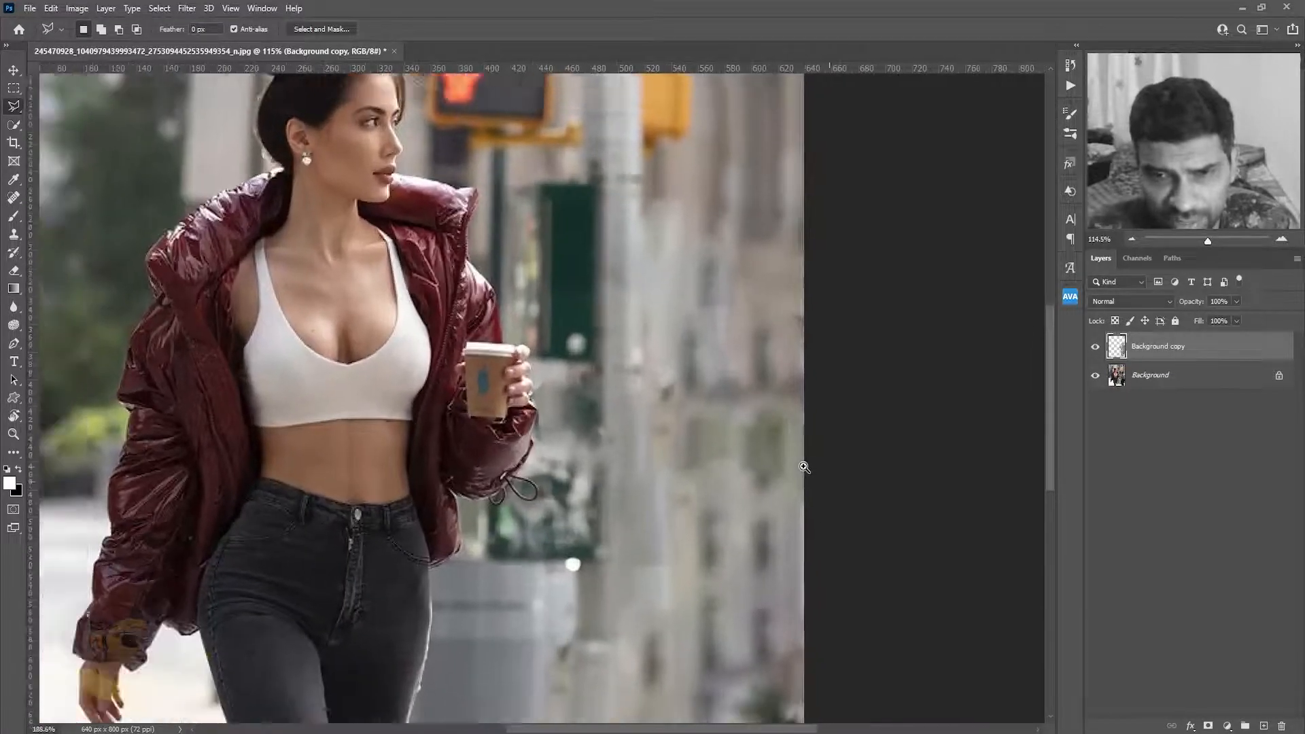
drag(768, 540, 773, 350)
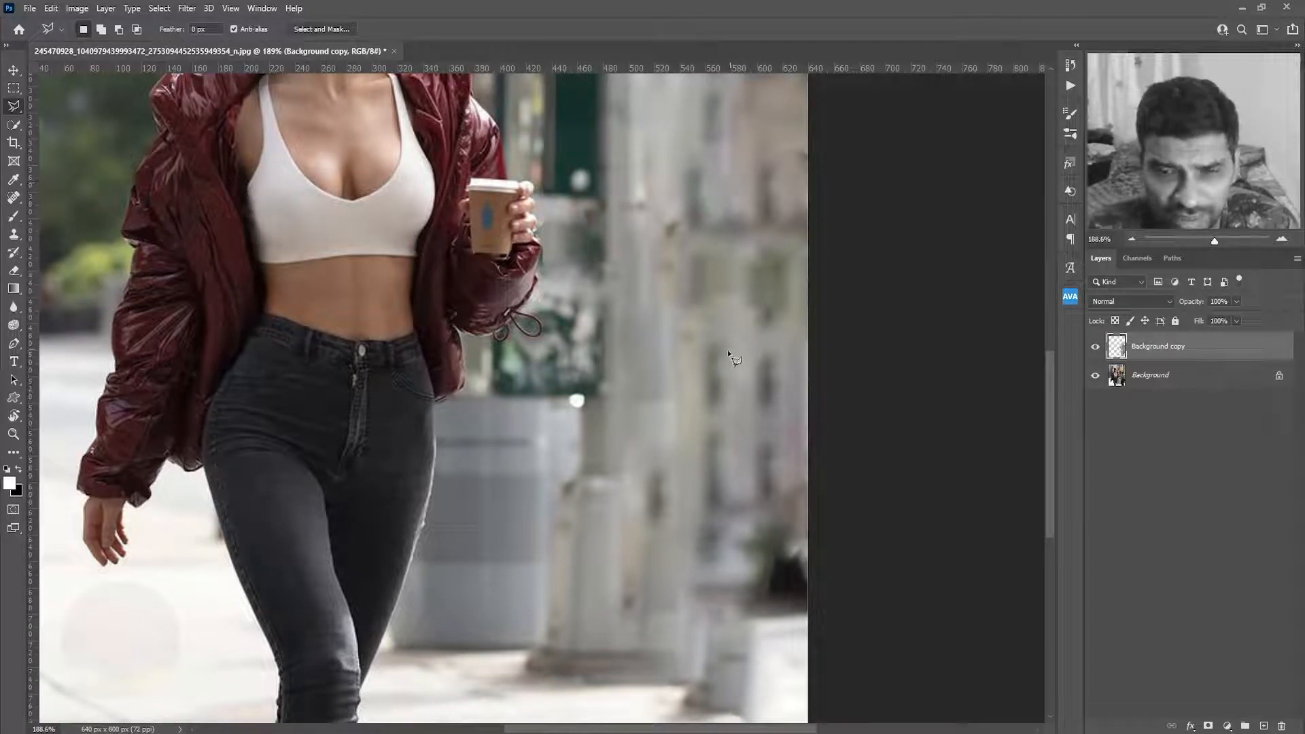
drag(738, 534, 720, 473)
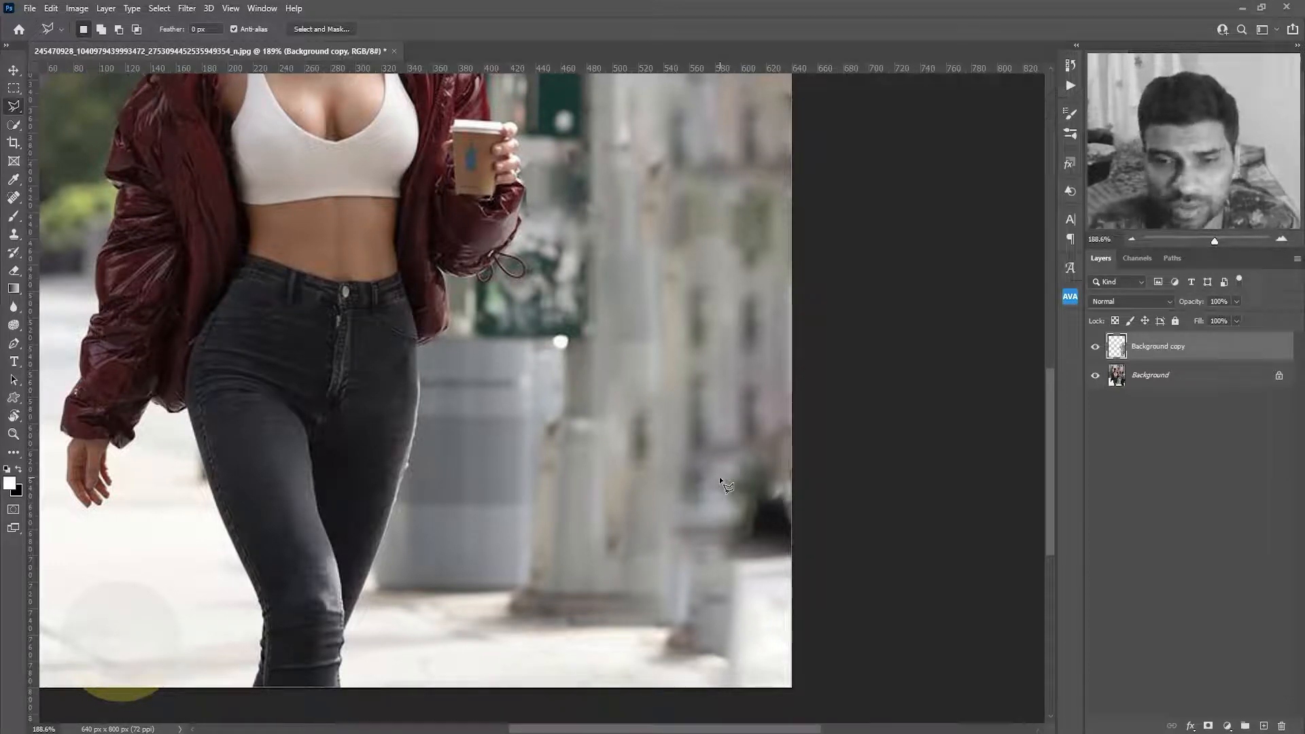
key(ctrl+0)
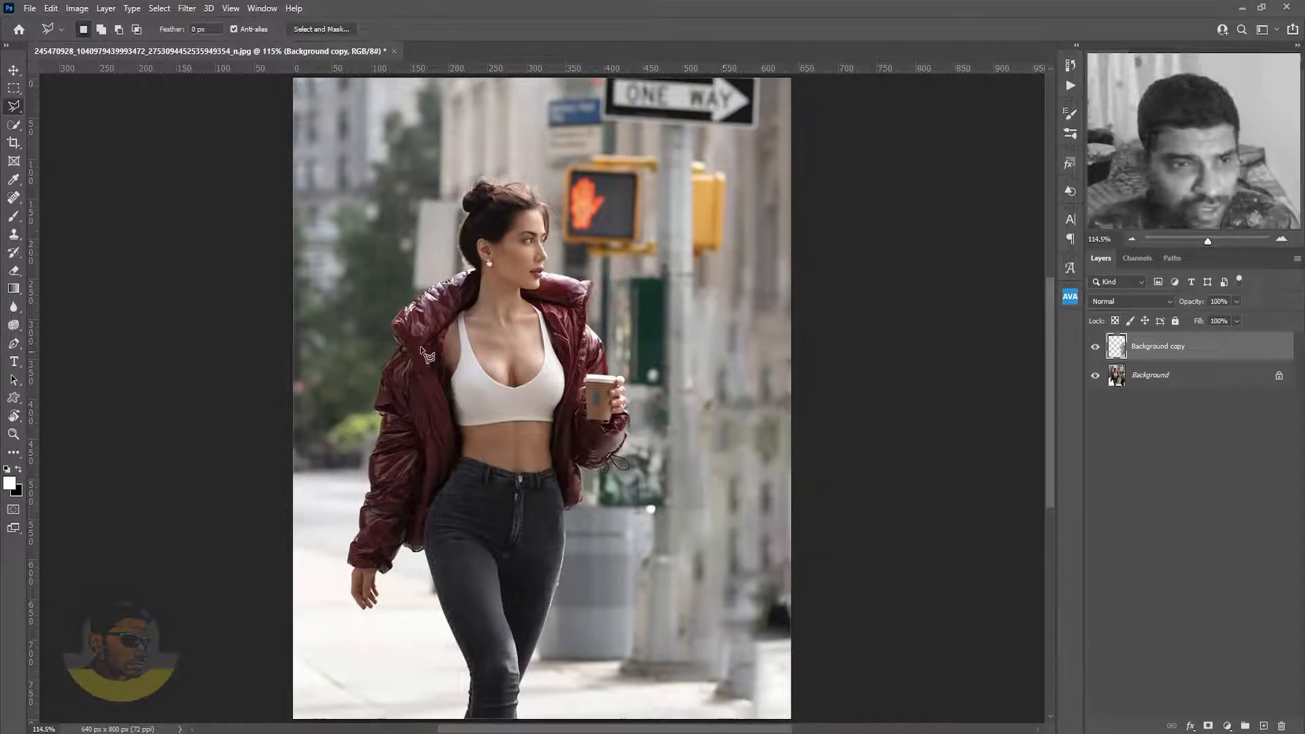
- Lasso the dark patchy wall area between the signal pole and the photo's edge, fill it with Content-Aware at 100% opacity, and deselect
right_click(14, 107)
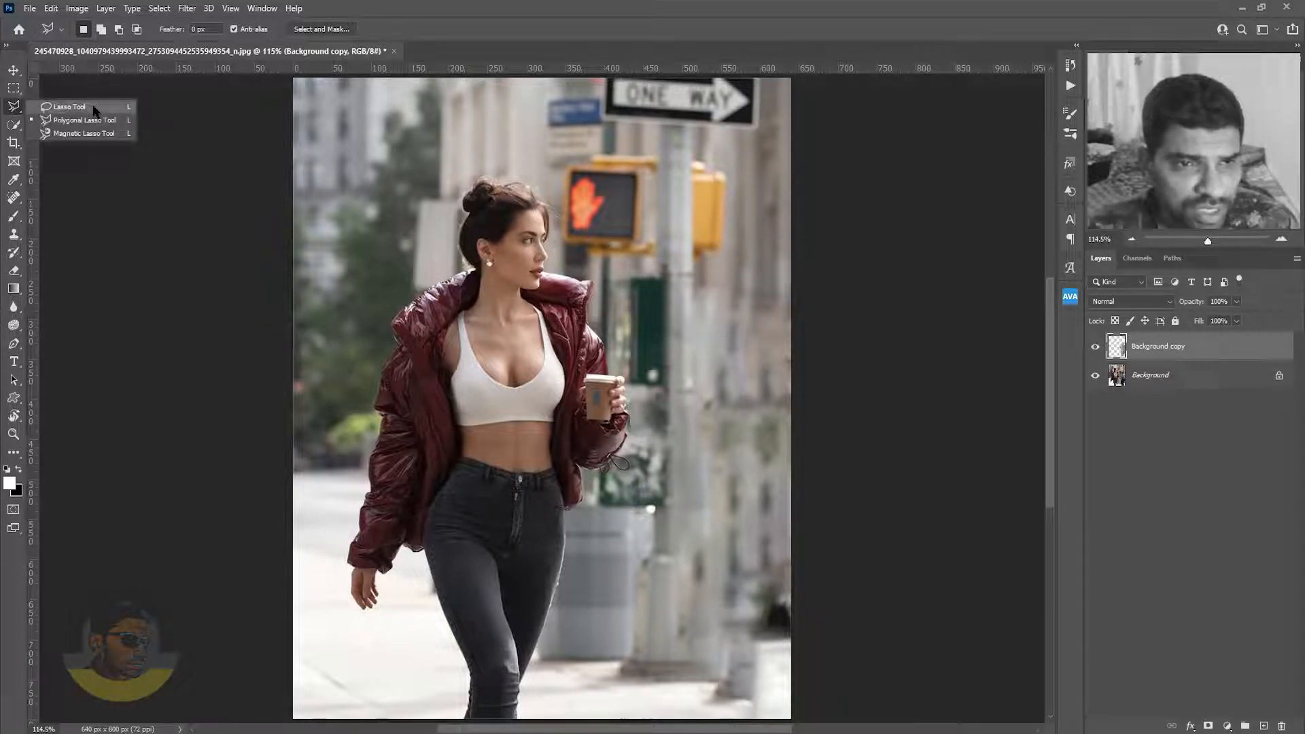
click(75, 106)
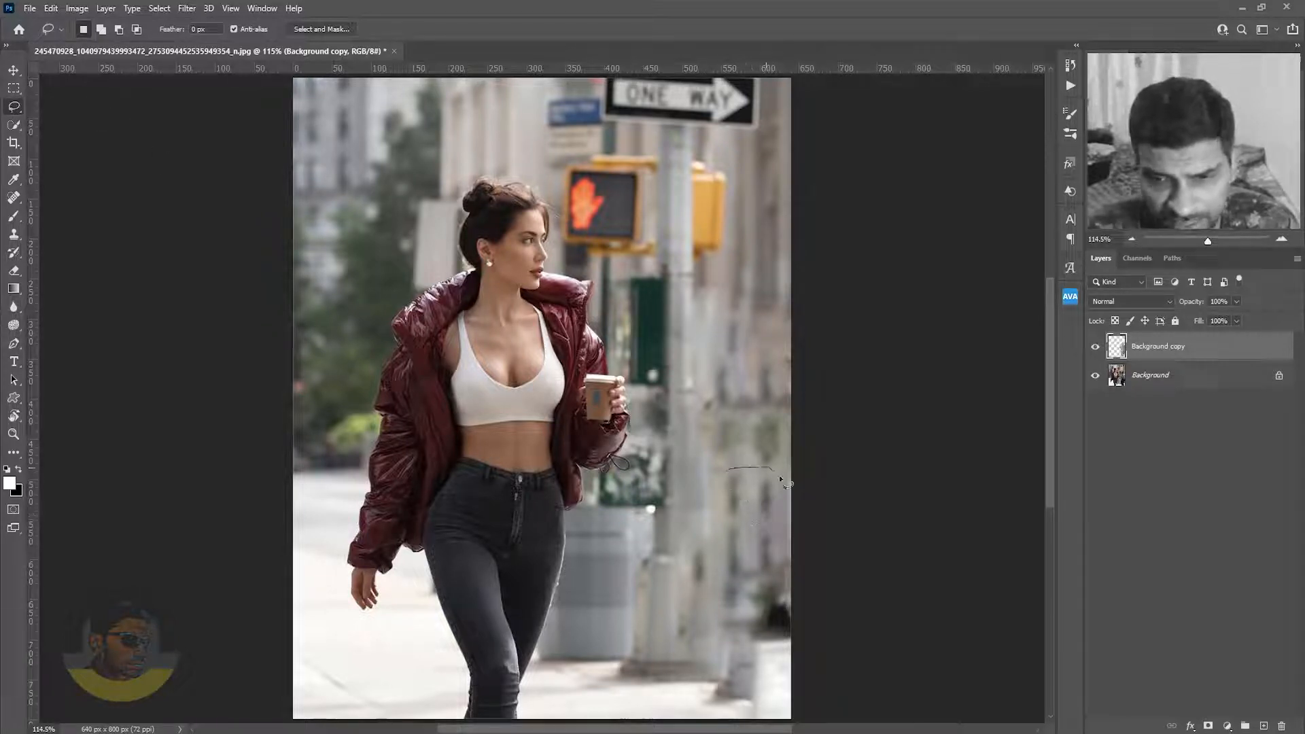
mouse_move(782, 480)
mouse_down()
mouse_move(773, 561)
mouse_move(737, 579)
mouse_move(718, 556)
mouse_move(723, 476)
mouse_up()
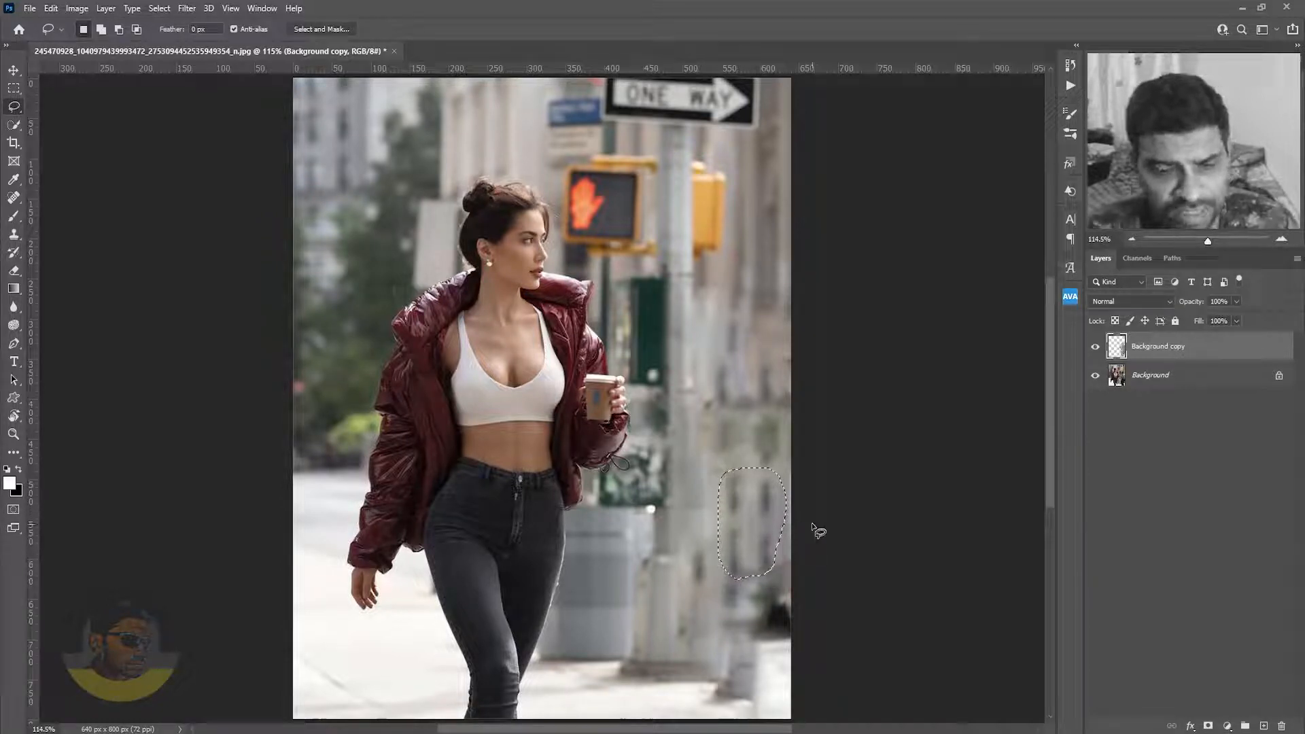
key(shift)
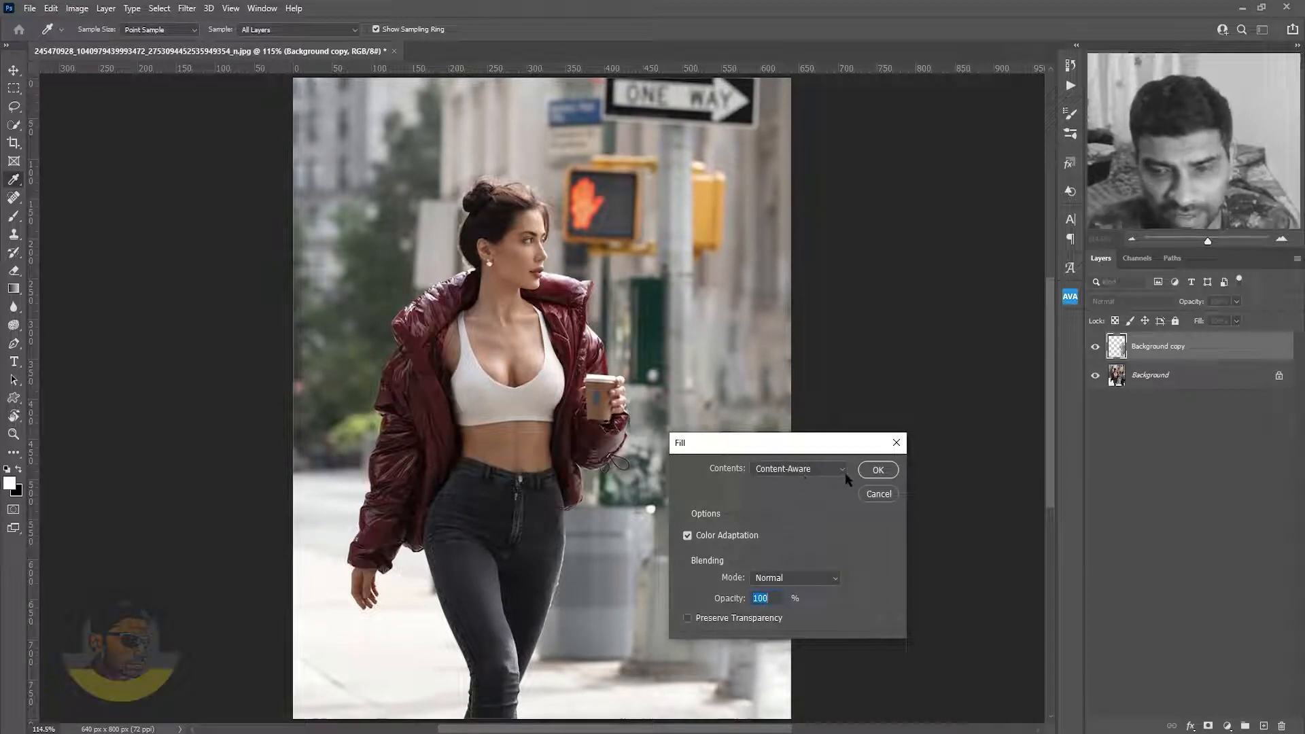
click(891, 476)
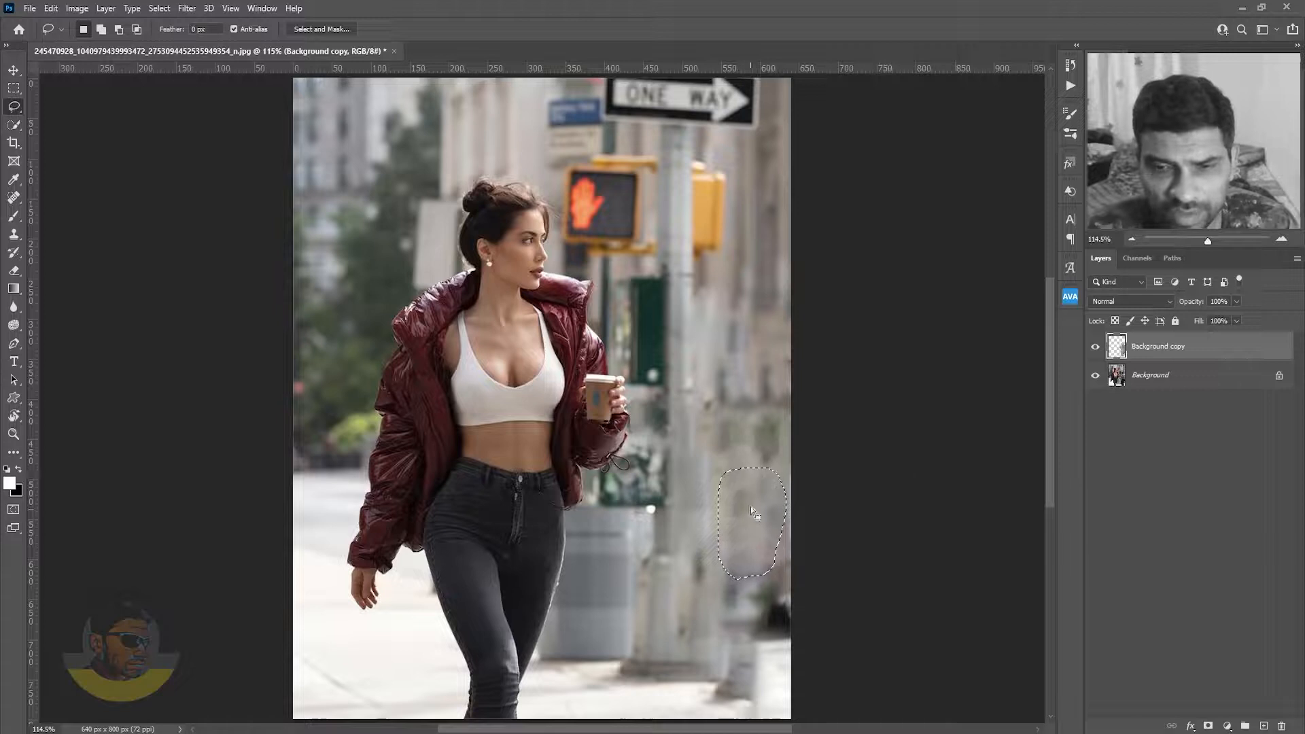
key(ctrl+d)
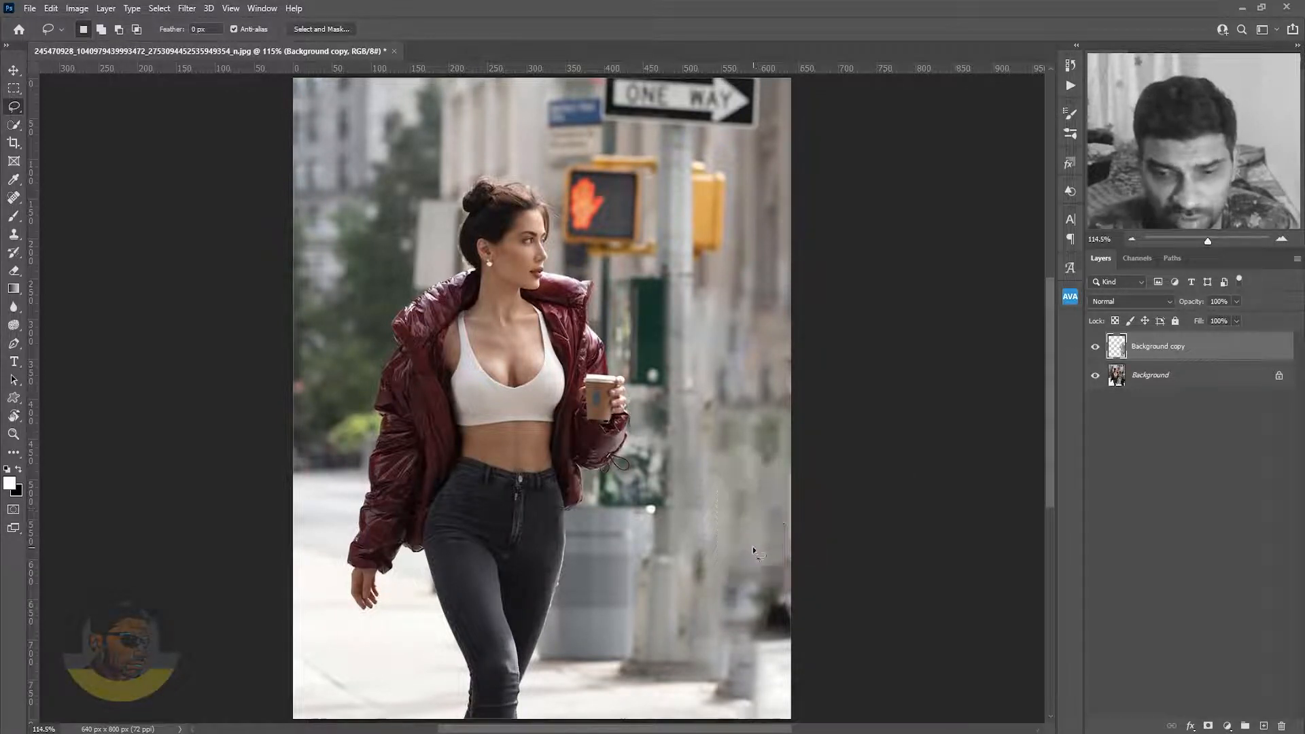
- Lasso the dark smudge and uneven pavement in the photo's lower-right corner, fill them with Content-Aware, and deselect
mouse_move(788, 596)
mouse_down()
mouse_move(747, 606)
mouse_move(733, 626)
mouse_move(745, 691)
mouse_move(787, 708)
mouse_move(811, 680)
mouse_move(799, 603)
mouse_up()
key(shift+F5)
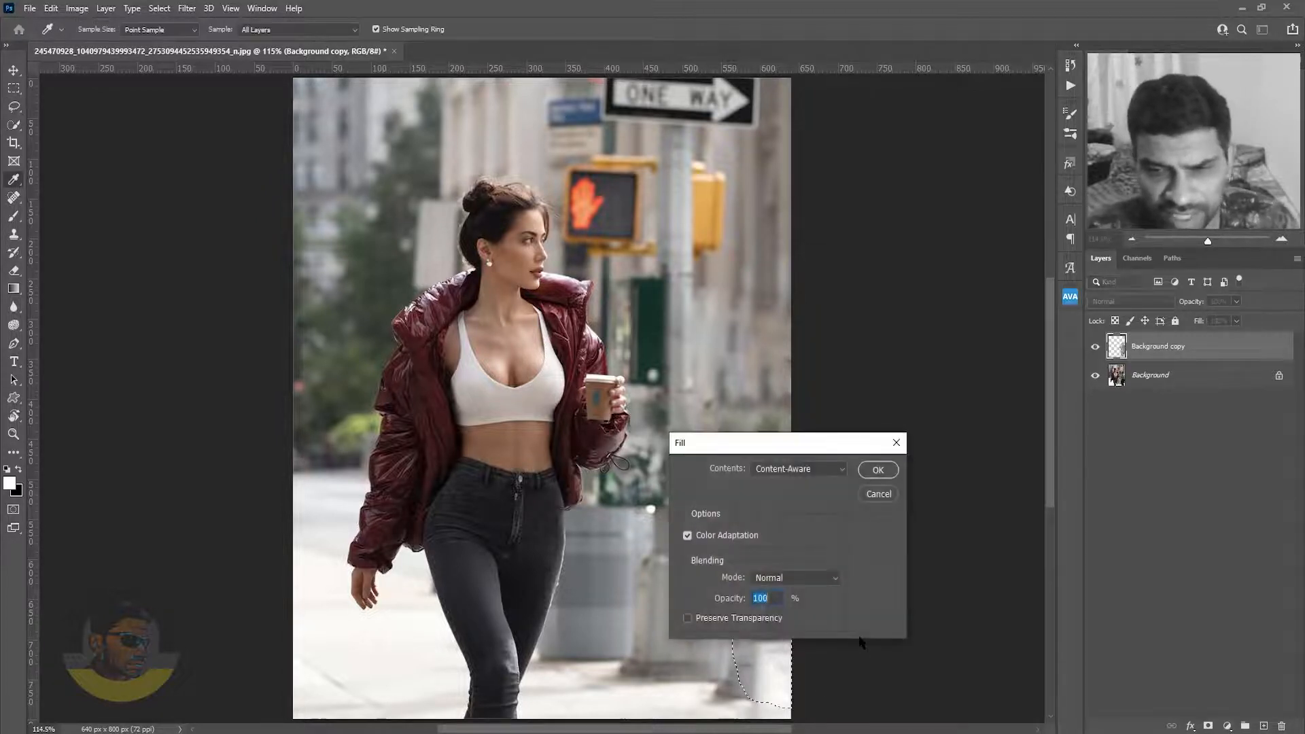
key(Return)
key(ctrl+d)
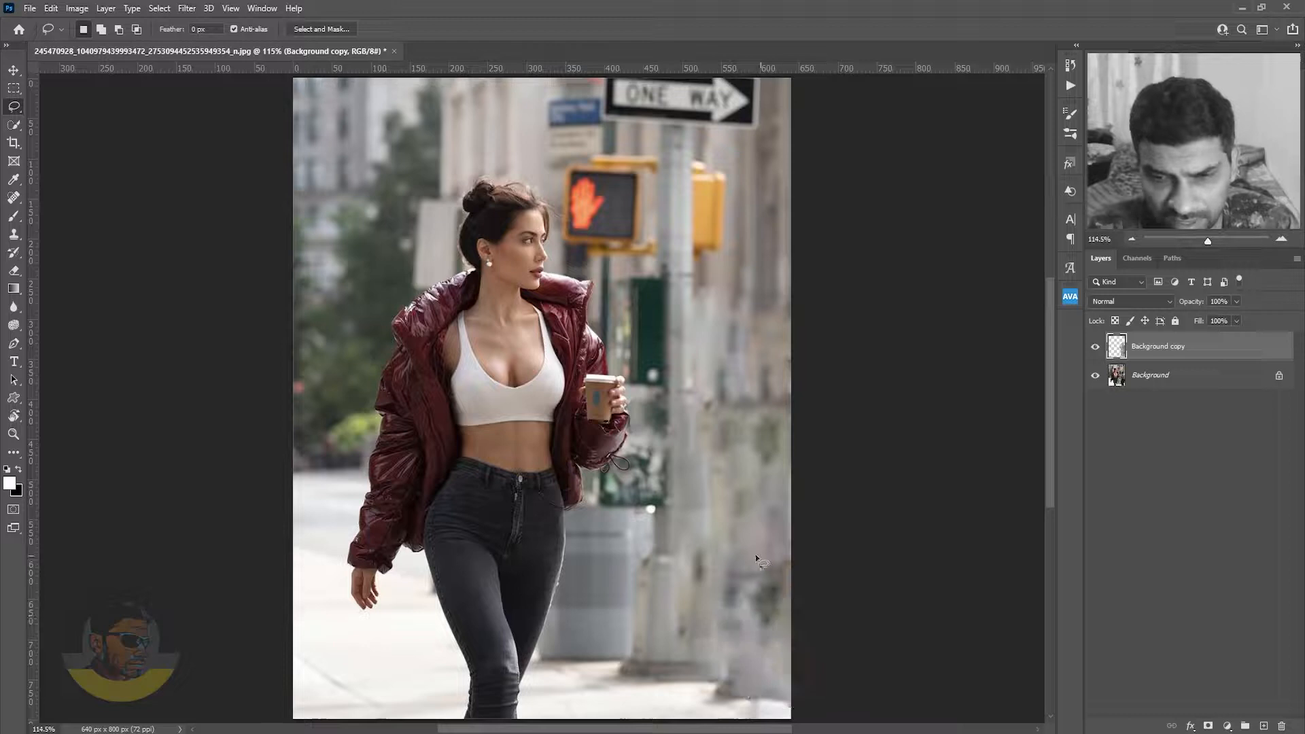
- Lasso the remaining dark blotch on the lower wall at the photo's right edge, fill it with Content-Aware, and deselect
mouse_move(753, 554)
mouse_down()
mouse_move(746, 583)
mouse_move(759, 638)
mouse_move(785, 632)
mouse_move(789, 568)
mouse_move(752, 555)
mouse_up()
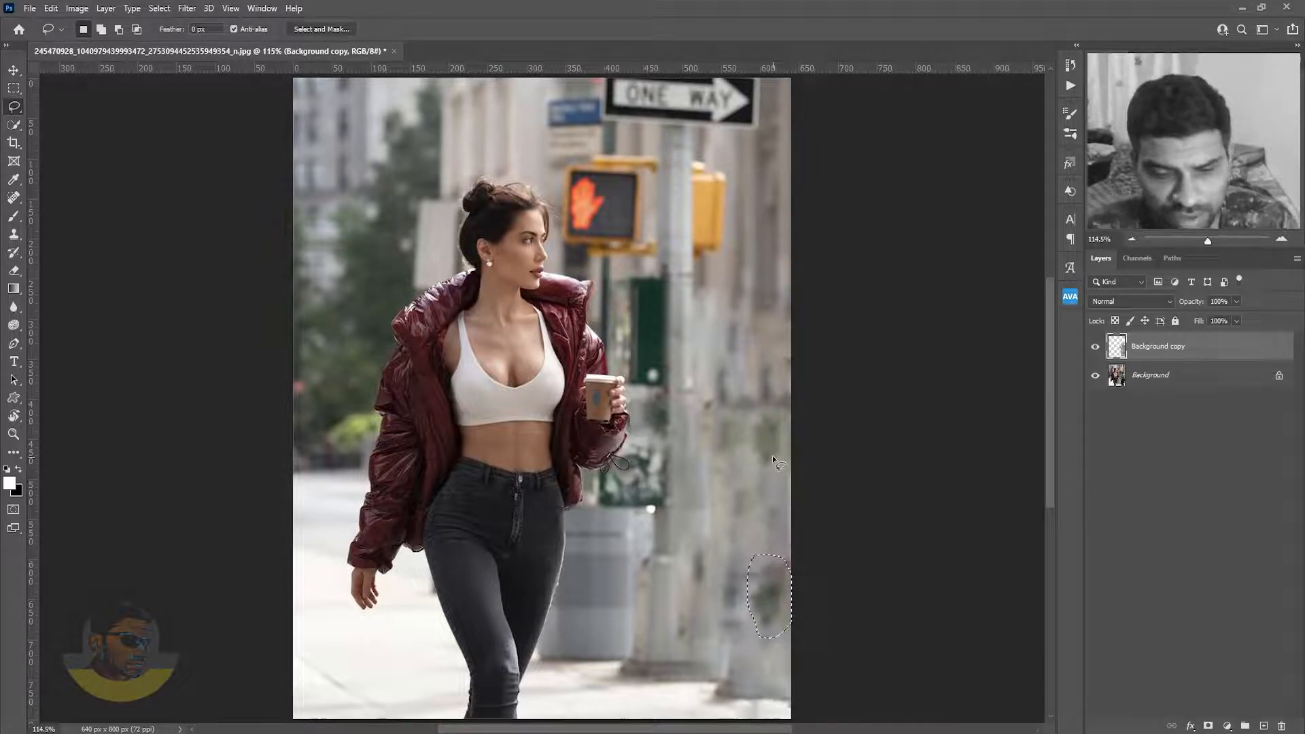
key(shift+BackSpace)
key(Return)
key(ctrl+d)
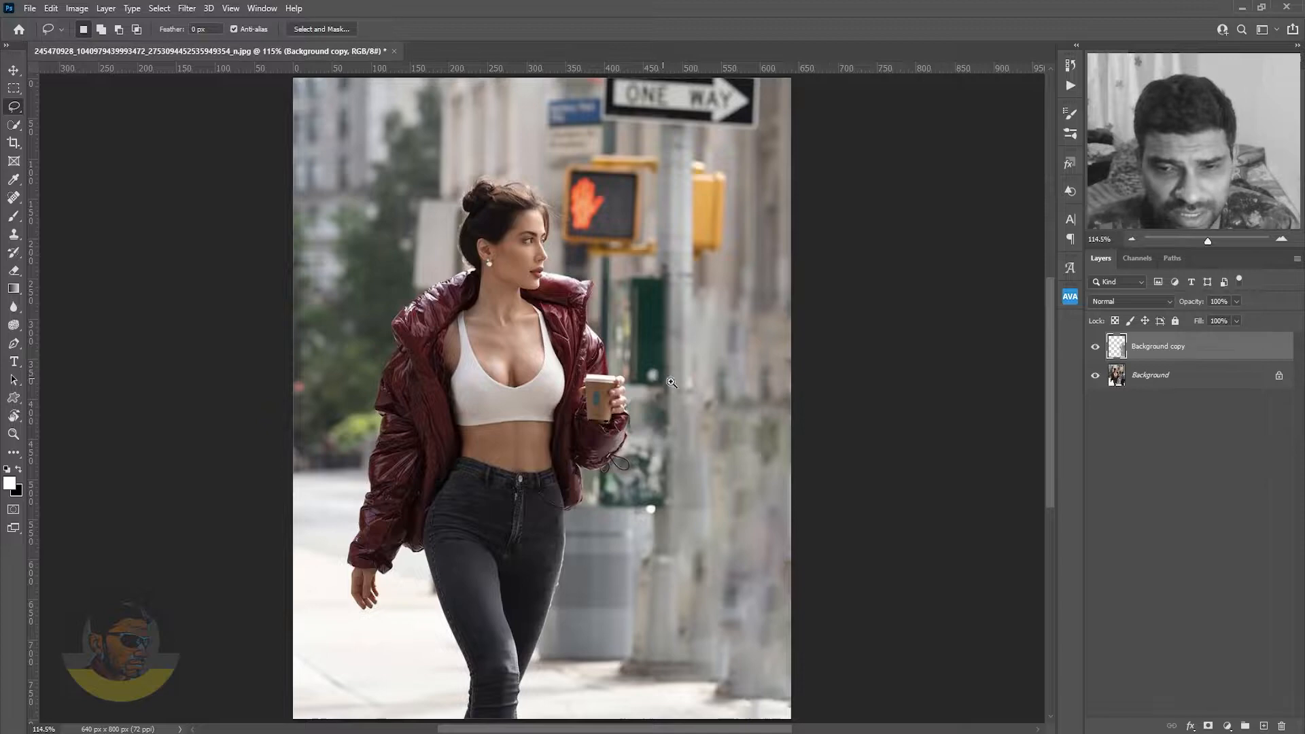
- On the Background layer, lasso the white spot at the base of the green panel beside the coffee cup, fill it with Content-Aware, and deselect
drag(662, 377, 729, 434)
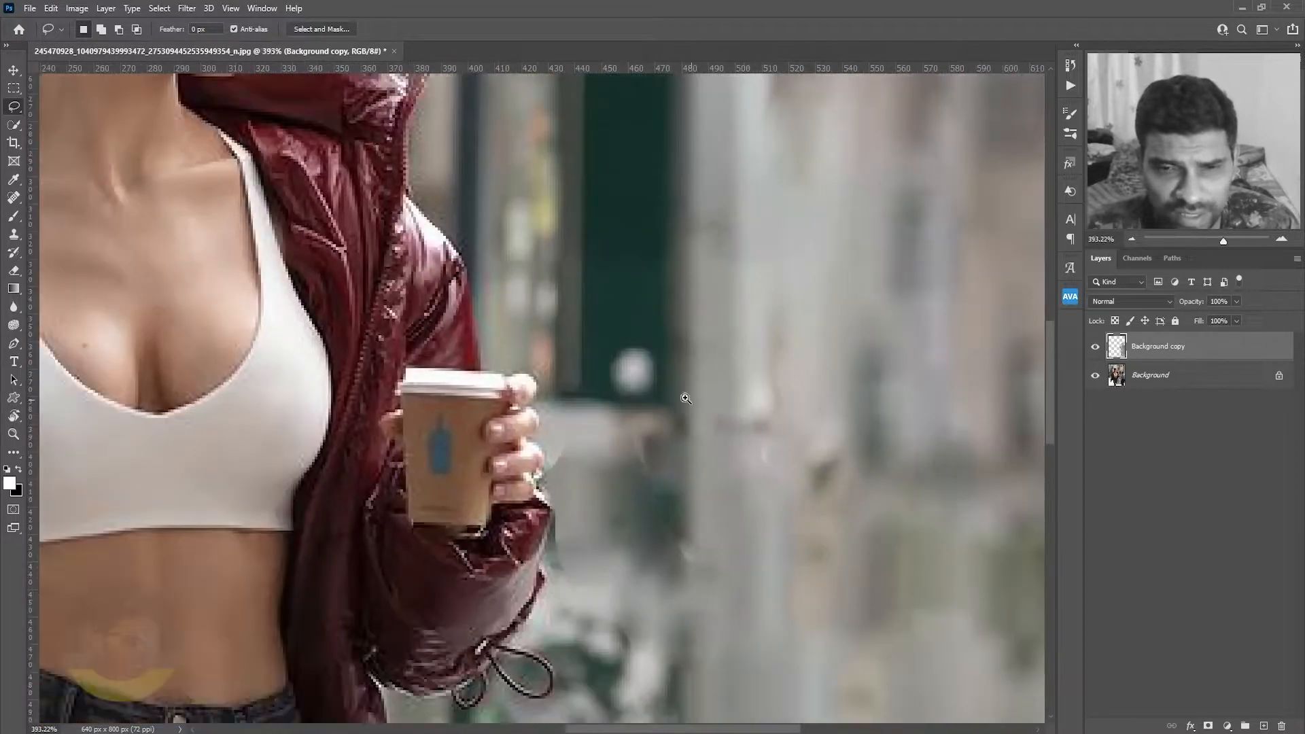
key(ctrl+0)
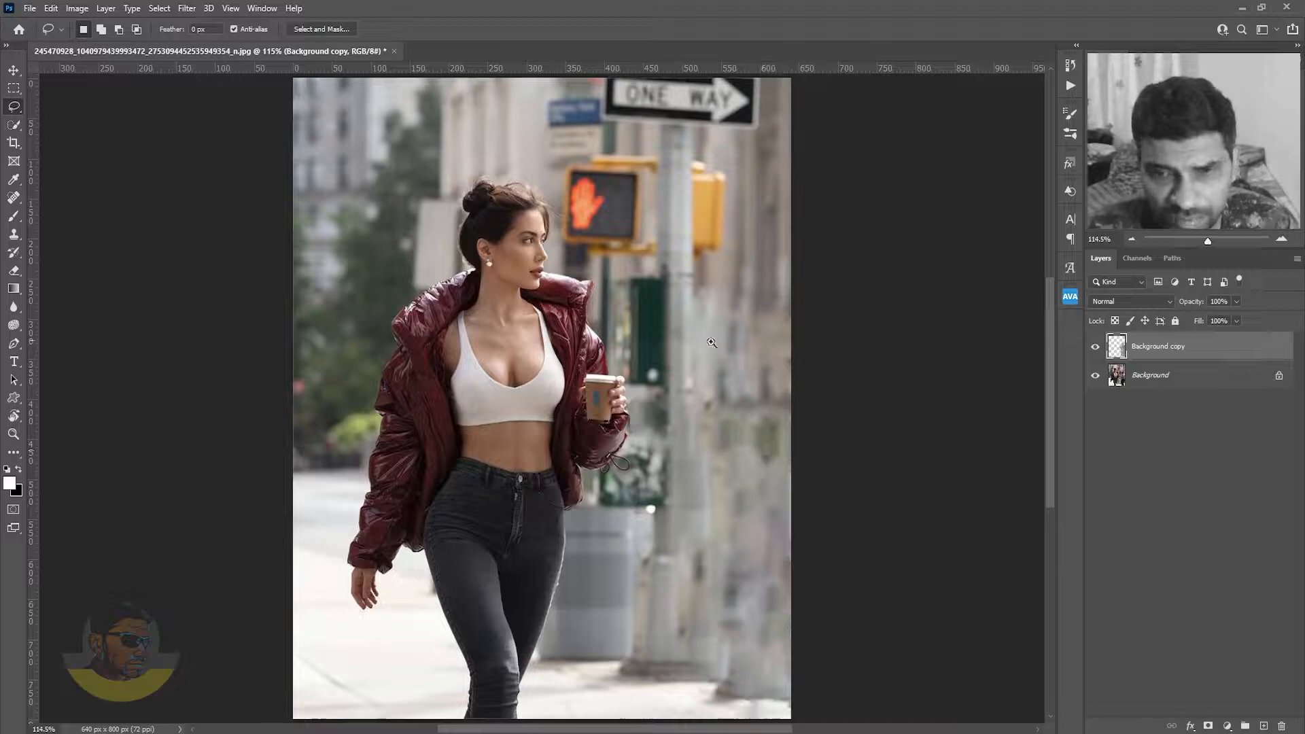
drag(653, 378, 725, 443)
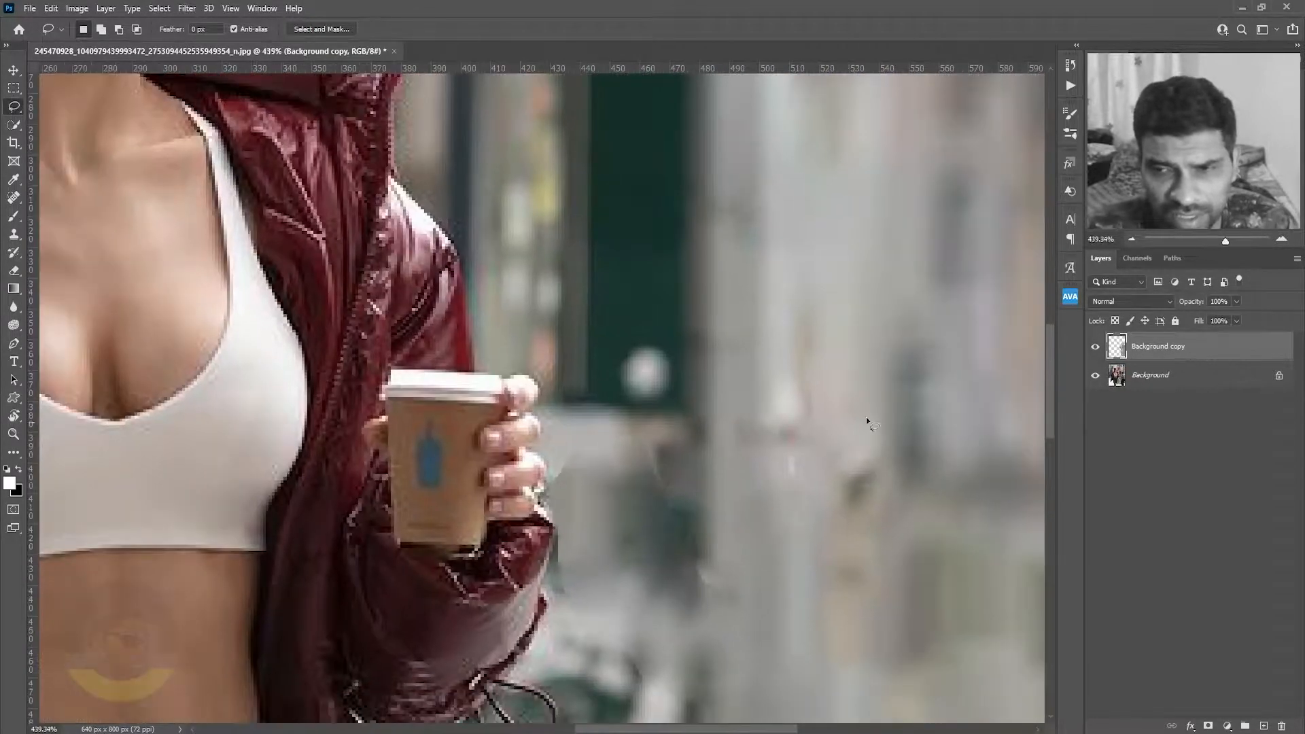
click(1141, 383)
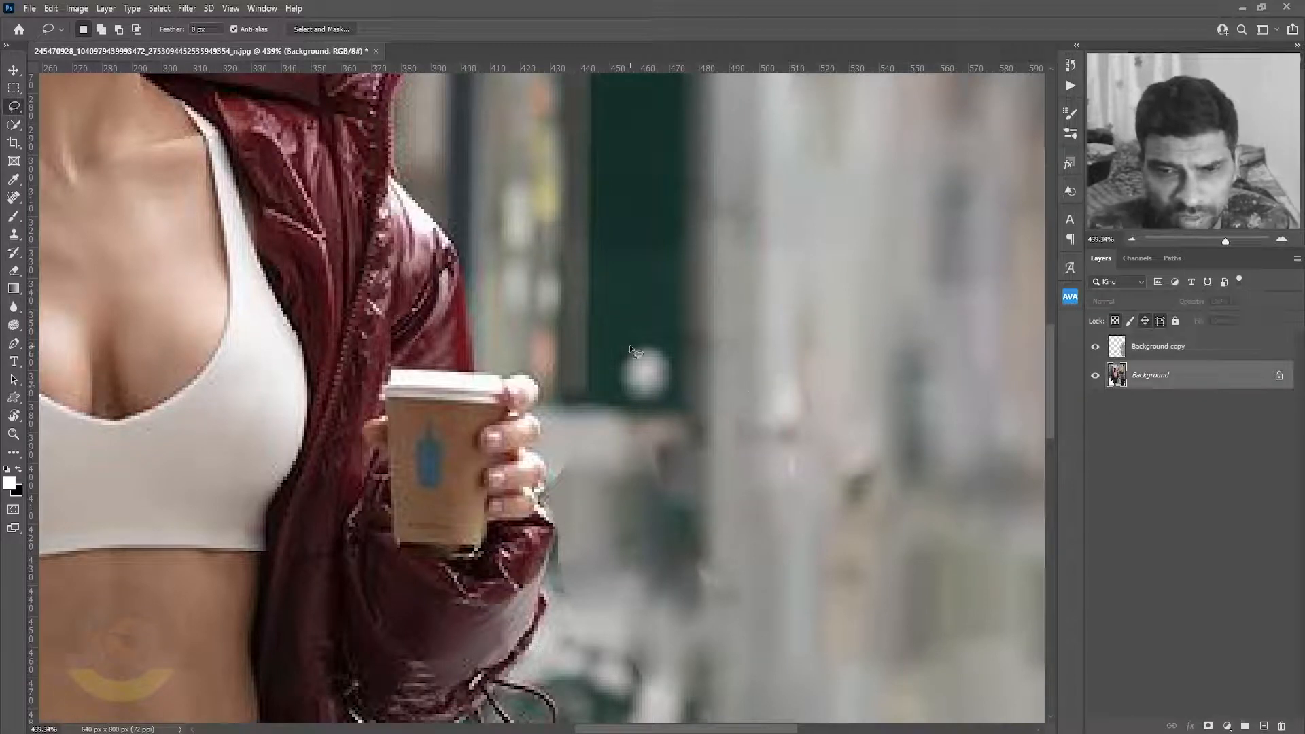
mouse_move(620, 347)
mouse_down()
mouse_move(660, 331)
mouse_move(684, 362)
mouse_move(669, 411)
mouse_move(625, 412)
mouse_move(620, 345)
mouse_up()
key(shift+F5)
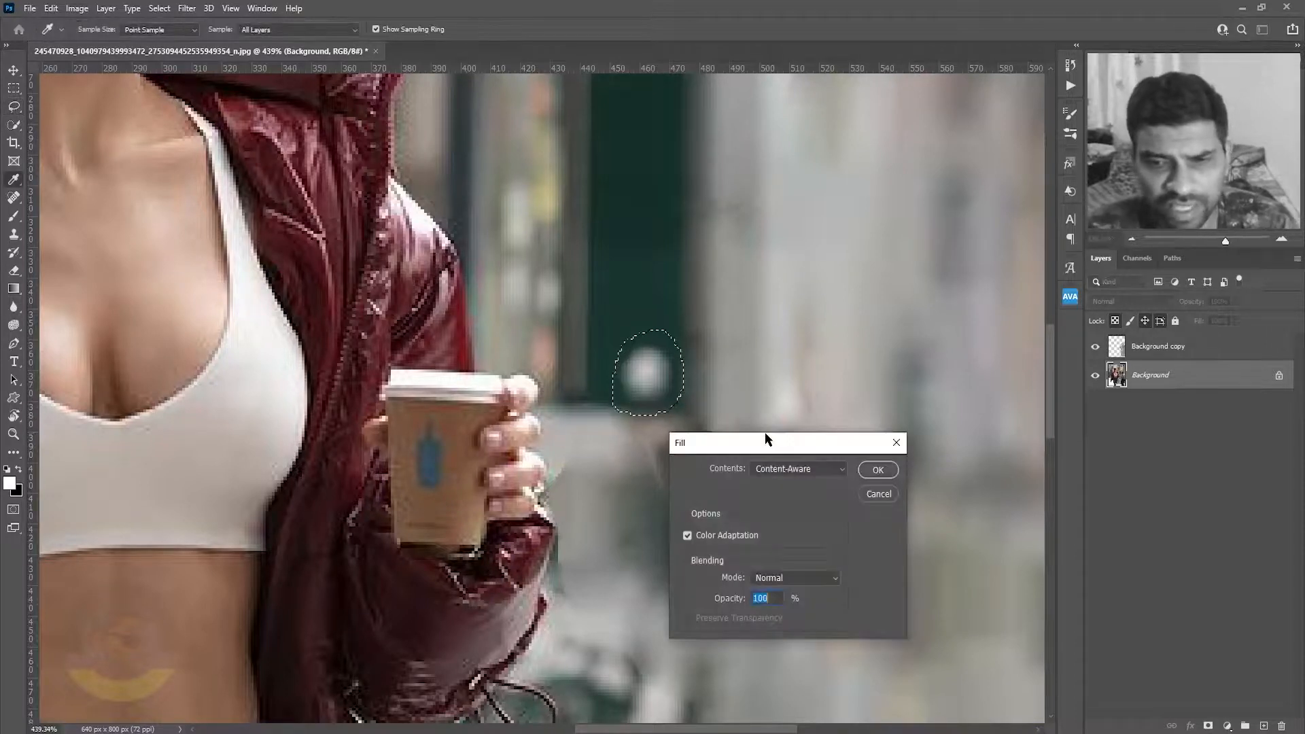
key(Return)
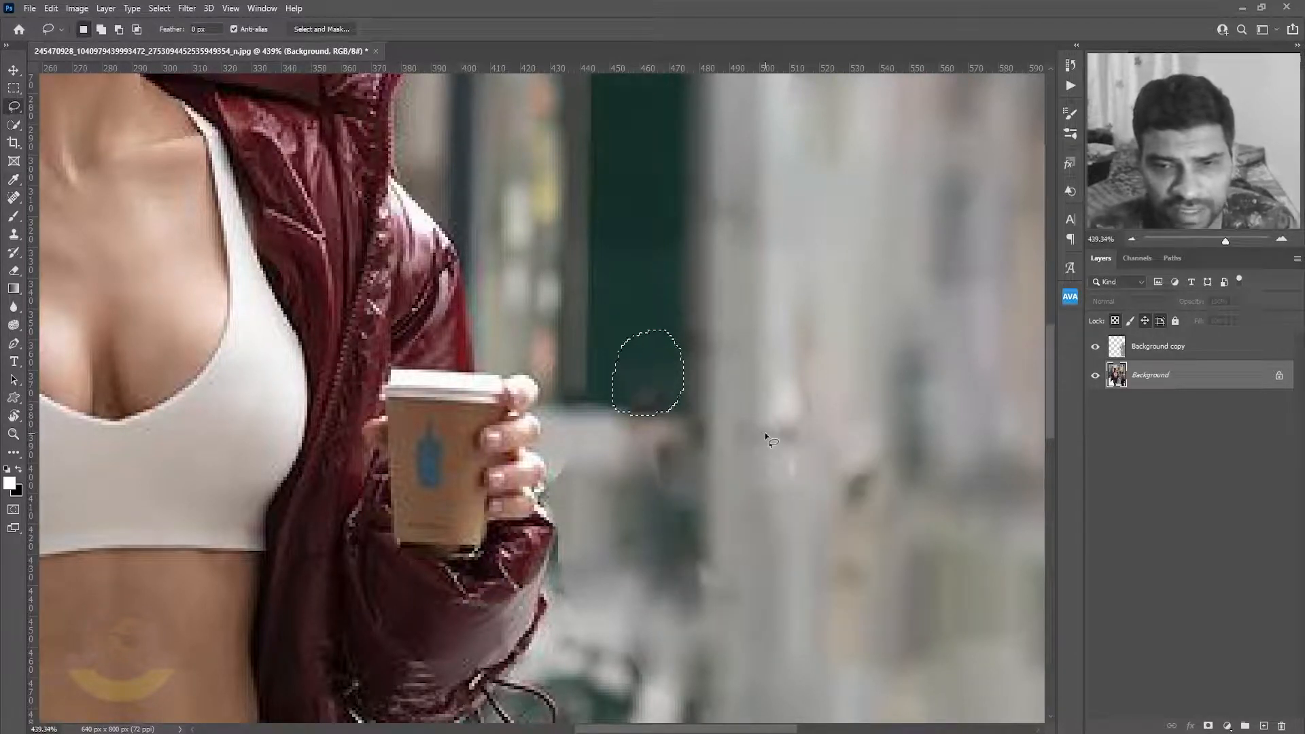
key(ctrl+d)
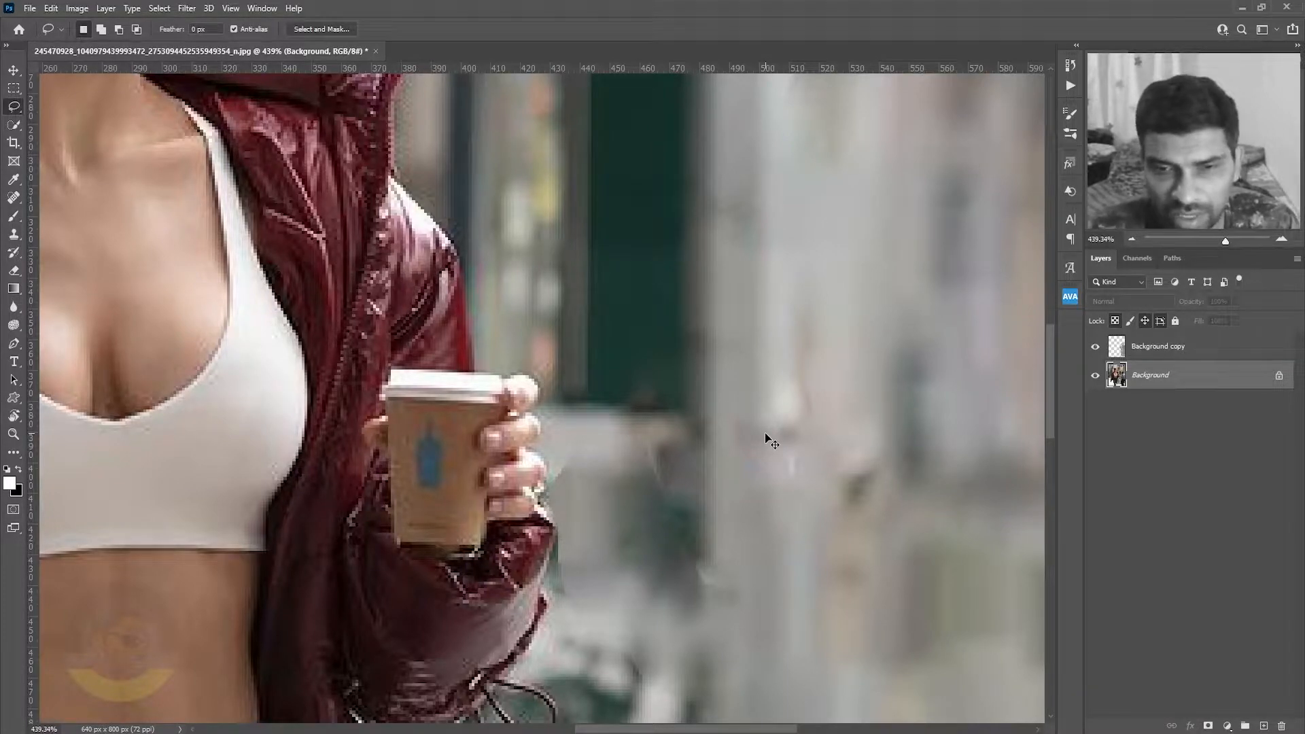
key(ctrl+0)
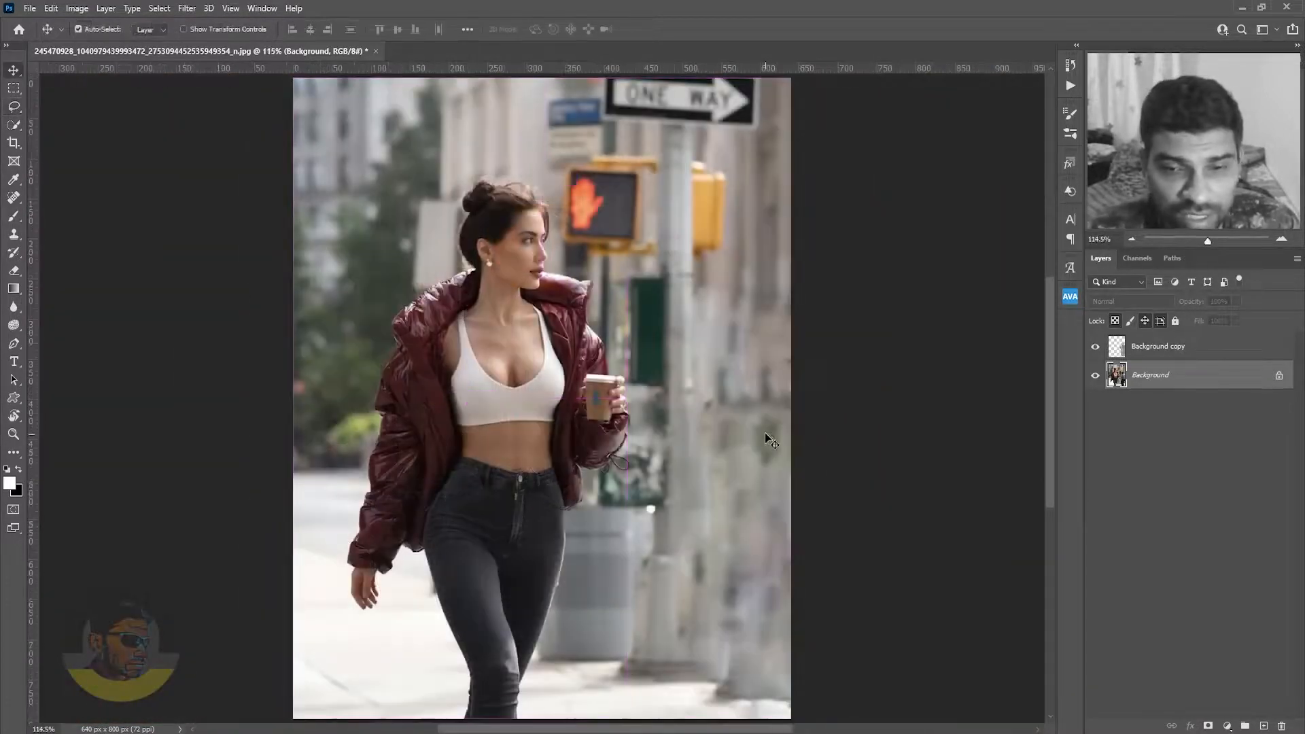
- On the Background copy layer, use the Clone Stamp at size 70 to cover the patchy wall beside the pole with clean facade texture
key(ctrl+minus)
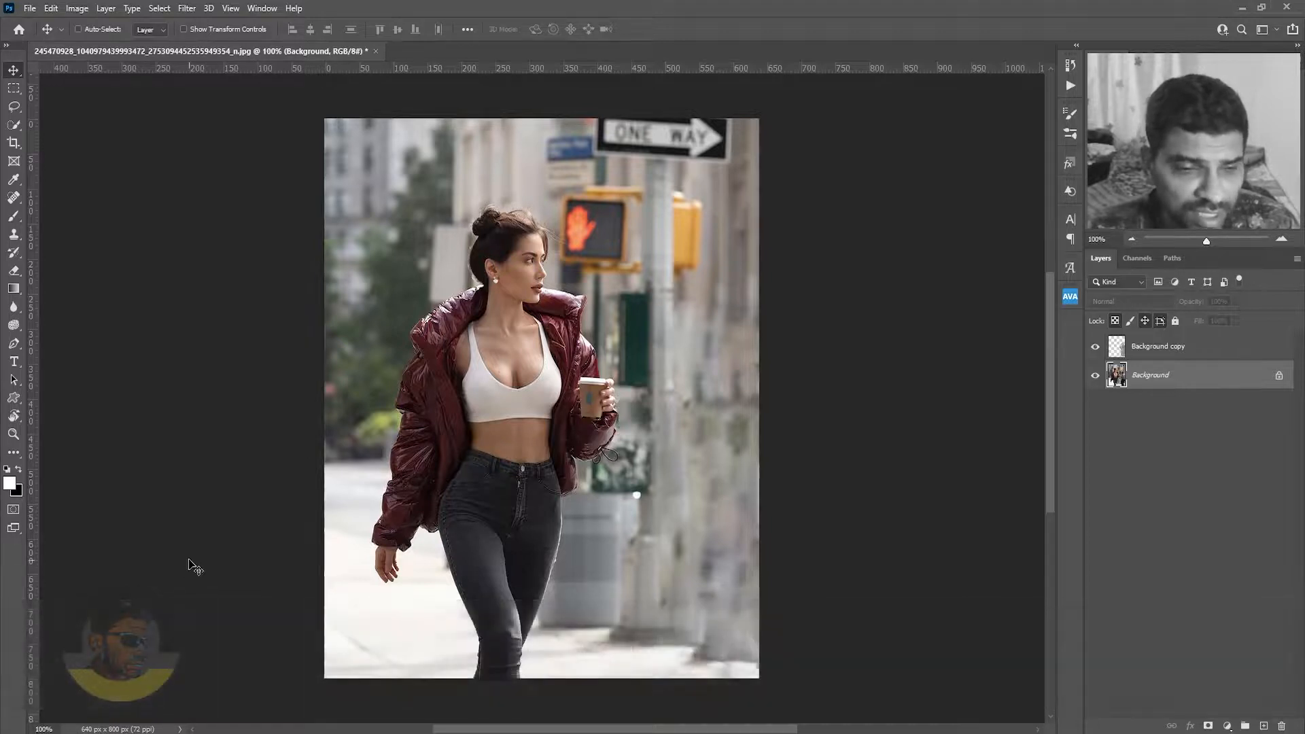
key(ctrl+0)
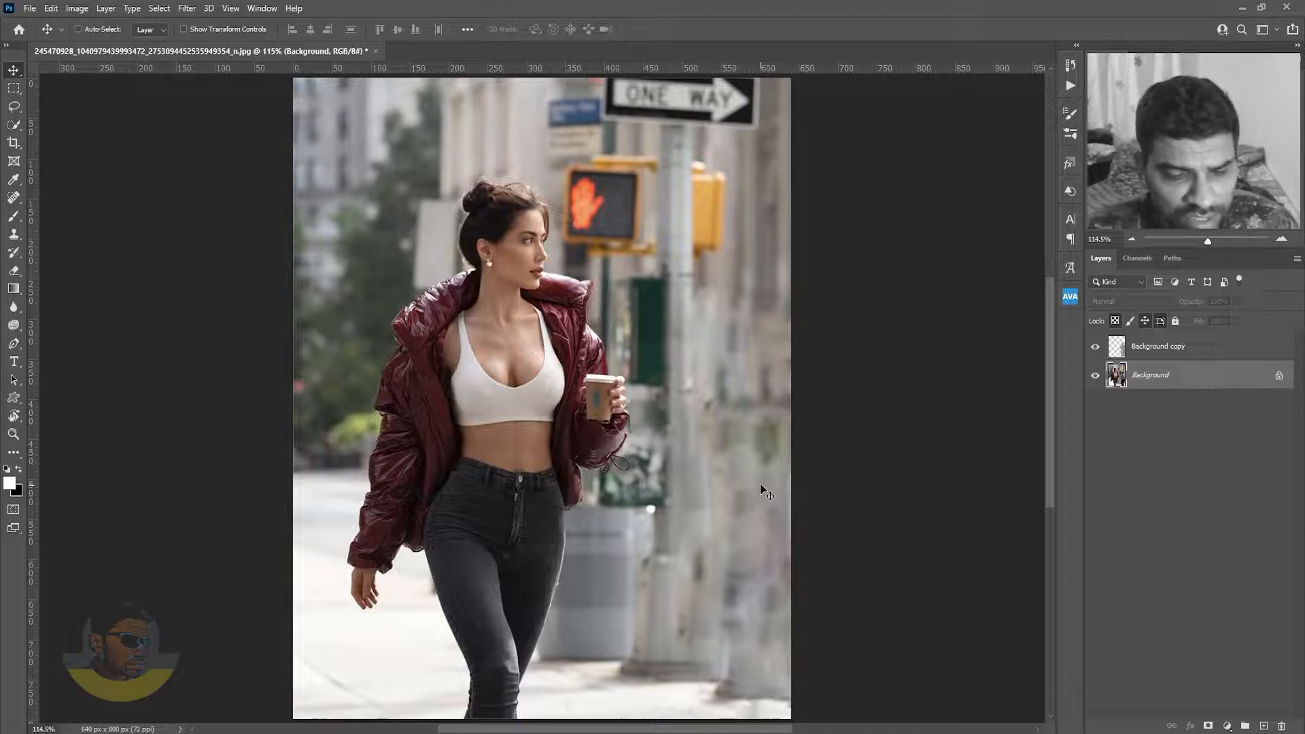
key(s)
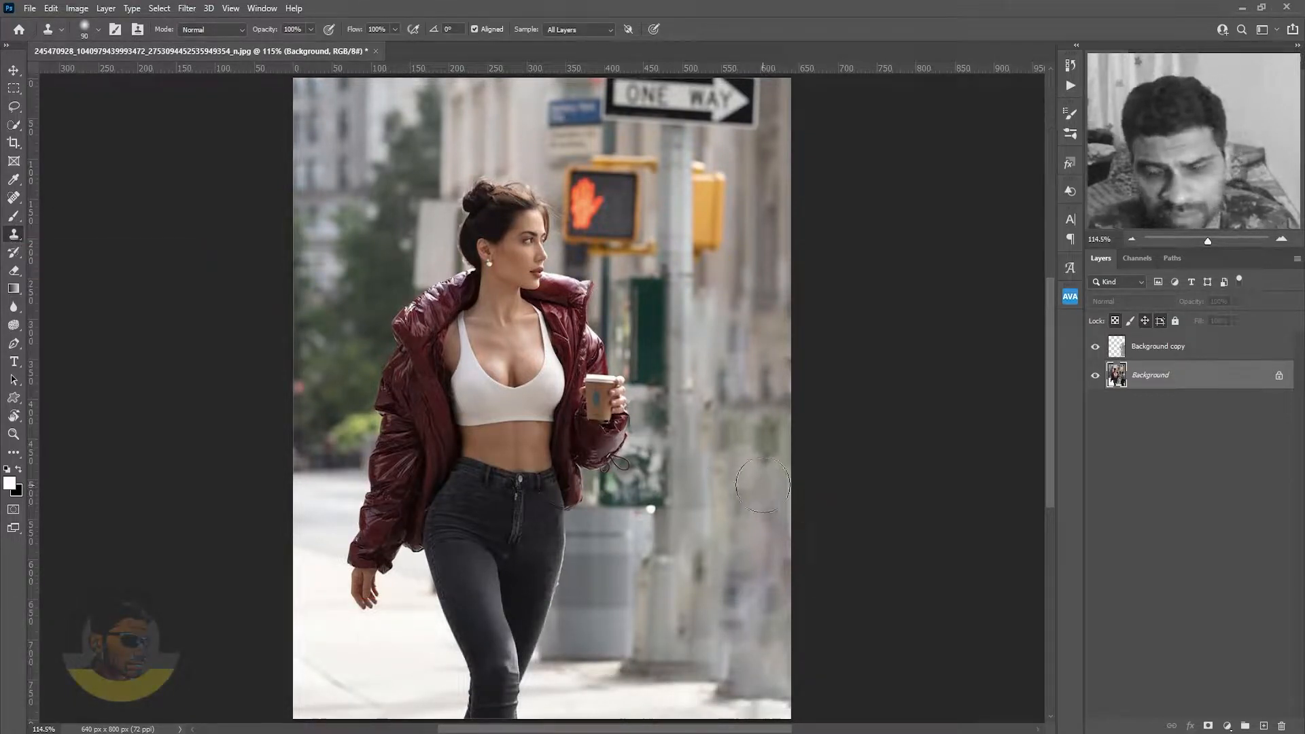
key(bracketleft)
key(bracketleft)
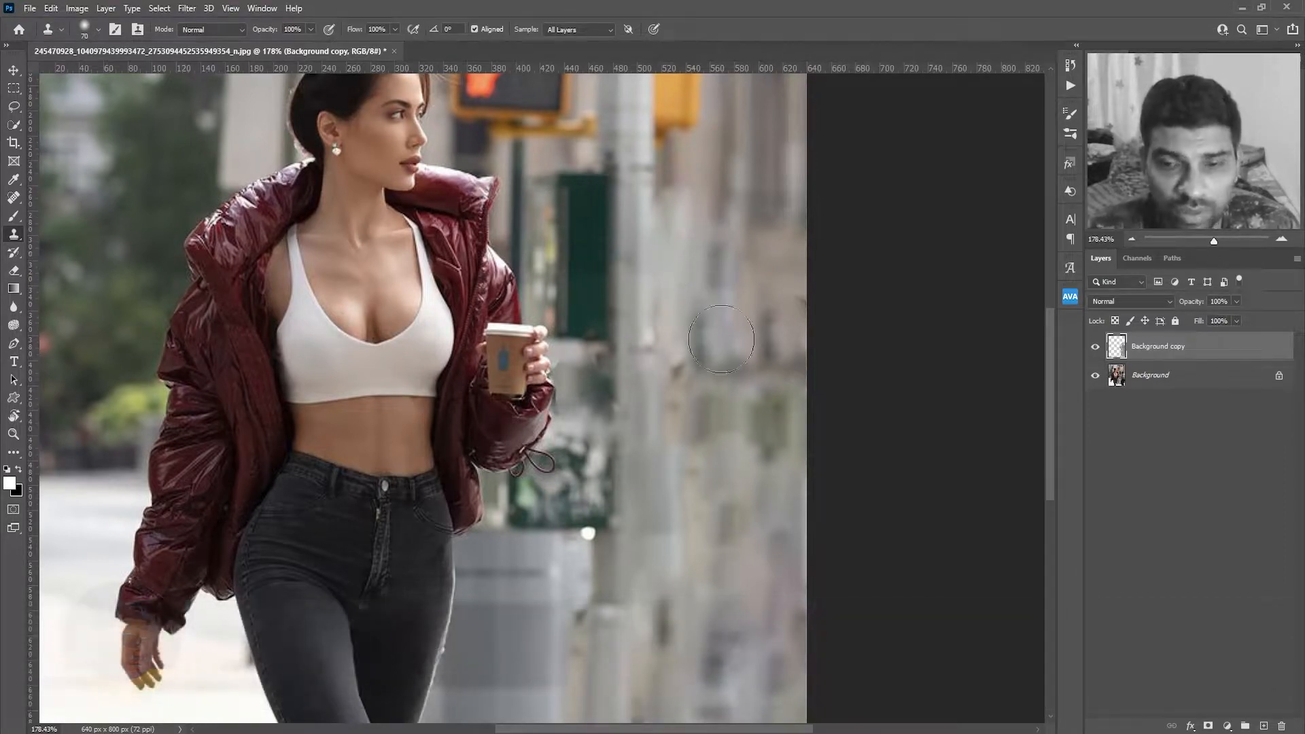
click(771, 417)
mouse_move(771, 417)
mouse_down()
mouse_move(763, 442)
mouse_move(802, 429)
mouse_move(701, 416)
mouse_move(741, 393)
mouse_move(687, 408)
mouse_move(693, 432)
mouse_move(721, 425)
mouse_move(739, 439)
mouse_move(737, 422)
mouse_up()
alt+click(687, 248)
alt+click(681, 234)
alt+click(683, 256)
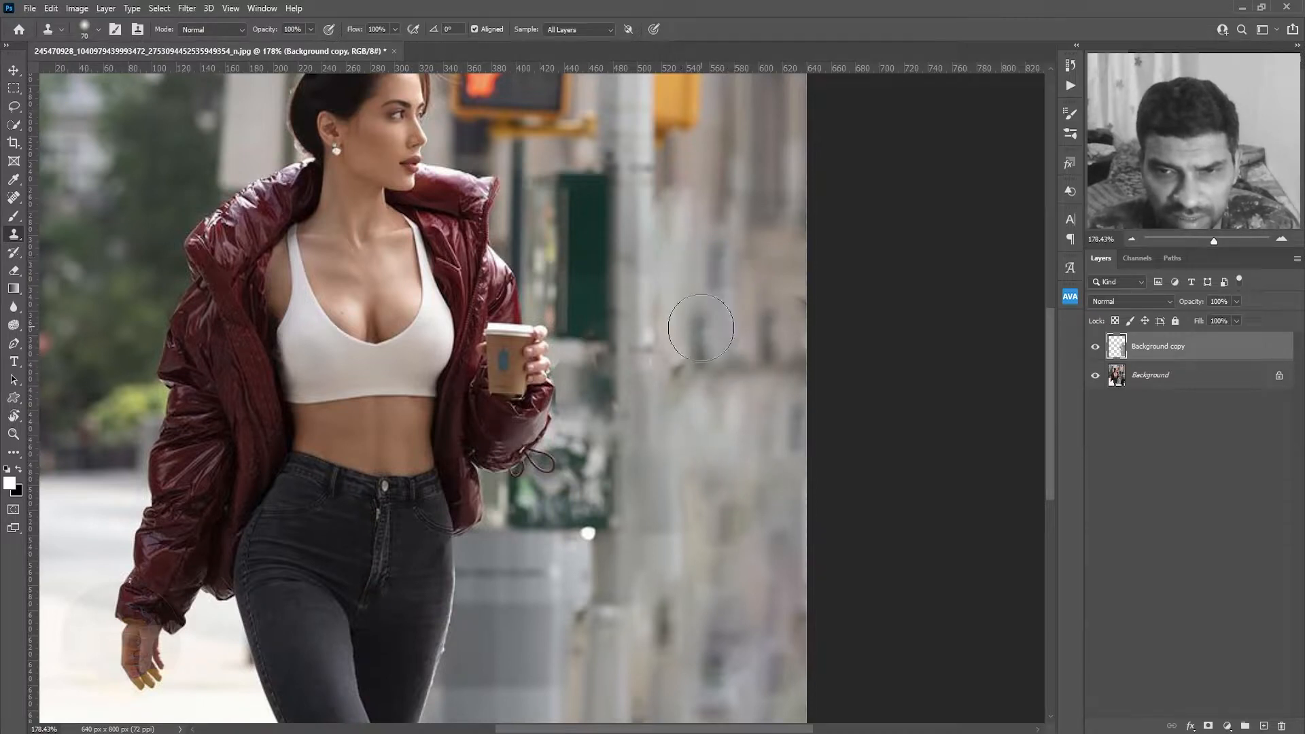
alt+click(677, 262)
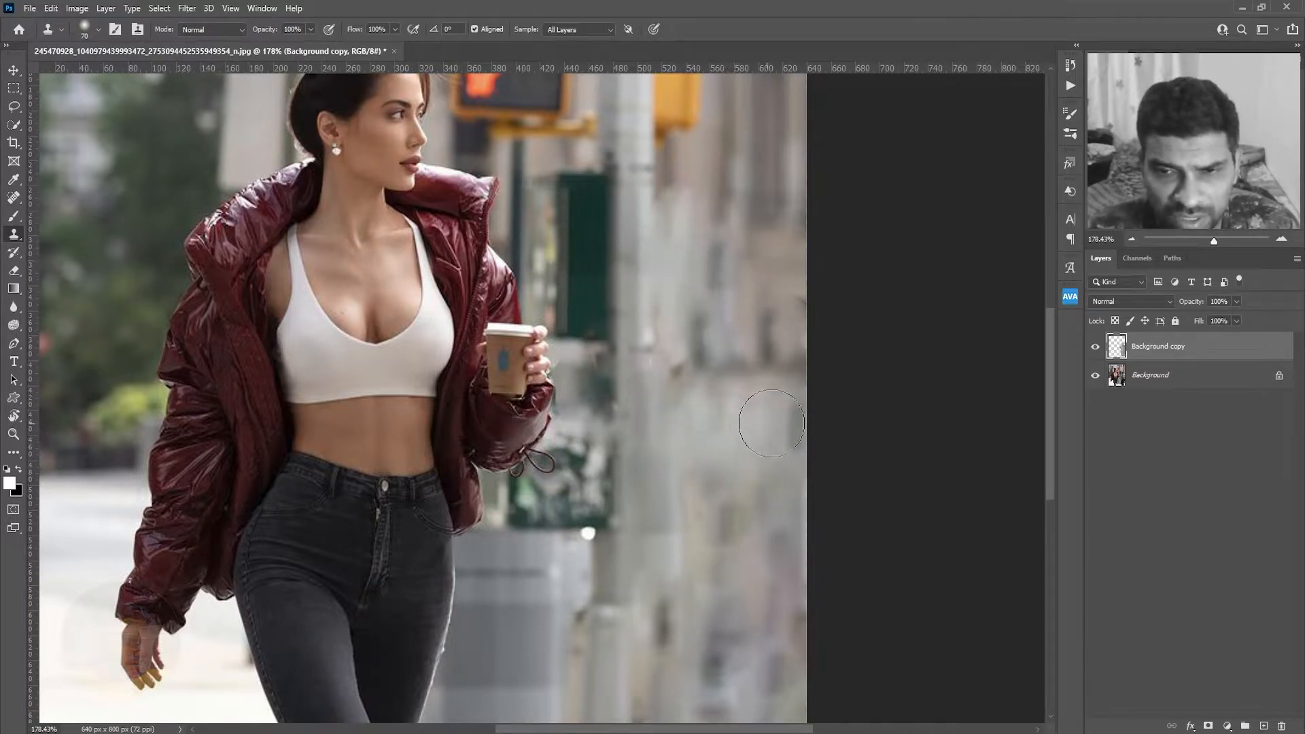
- Clone light facade texture over the remaining blotches down the wall along the photo's right edge
mouse_move(784, 425)
mouse_down()
mouse_move(748, 415)
mouse_move(728, 435)
mouse_move(763, 442)
mouse_move(763, 428)
mouse_move(763, 547)
mouse_move(823, 529)
mouse_up()
alt+click(692, 251)
alt+click(688, 274)
alt+click(669, 257)
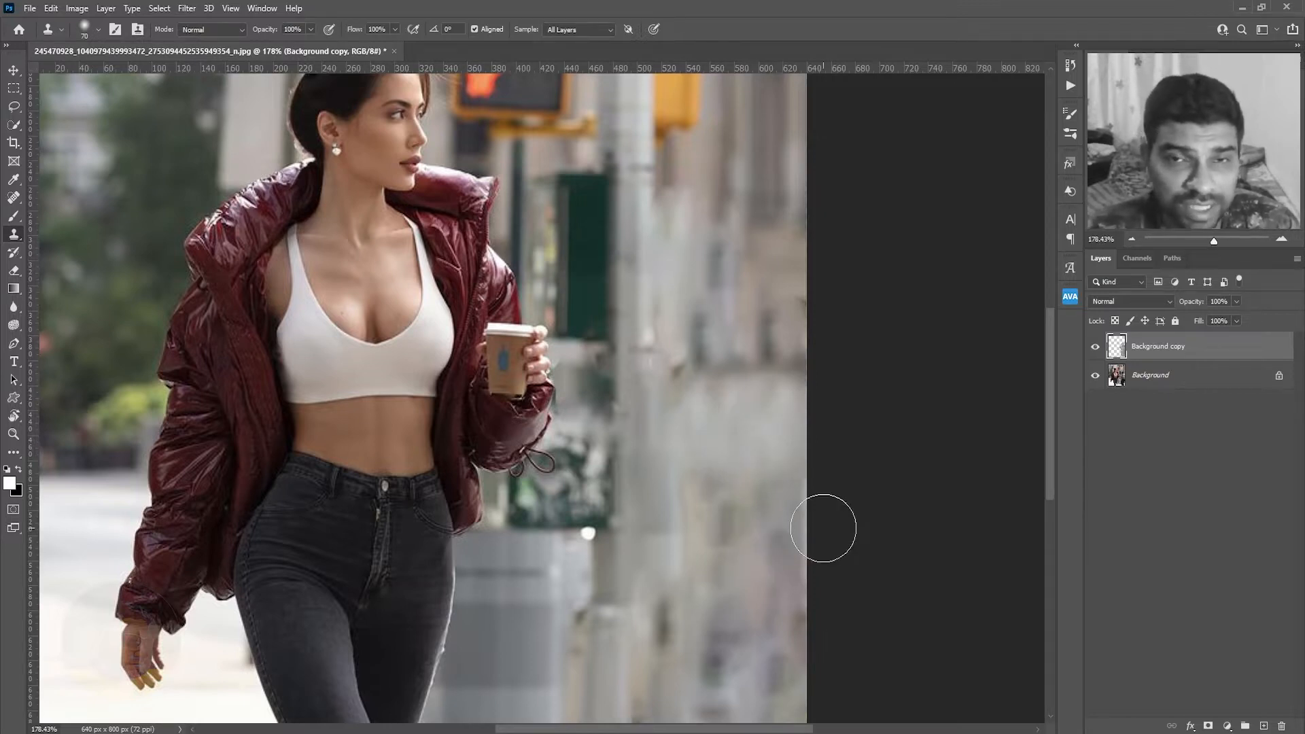
scroll(824, 529, down, 3)
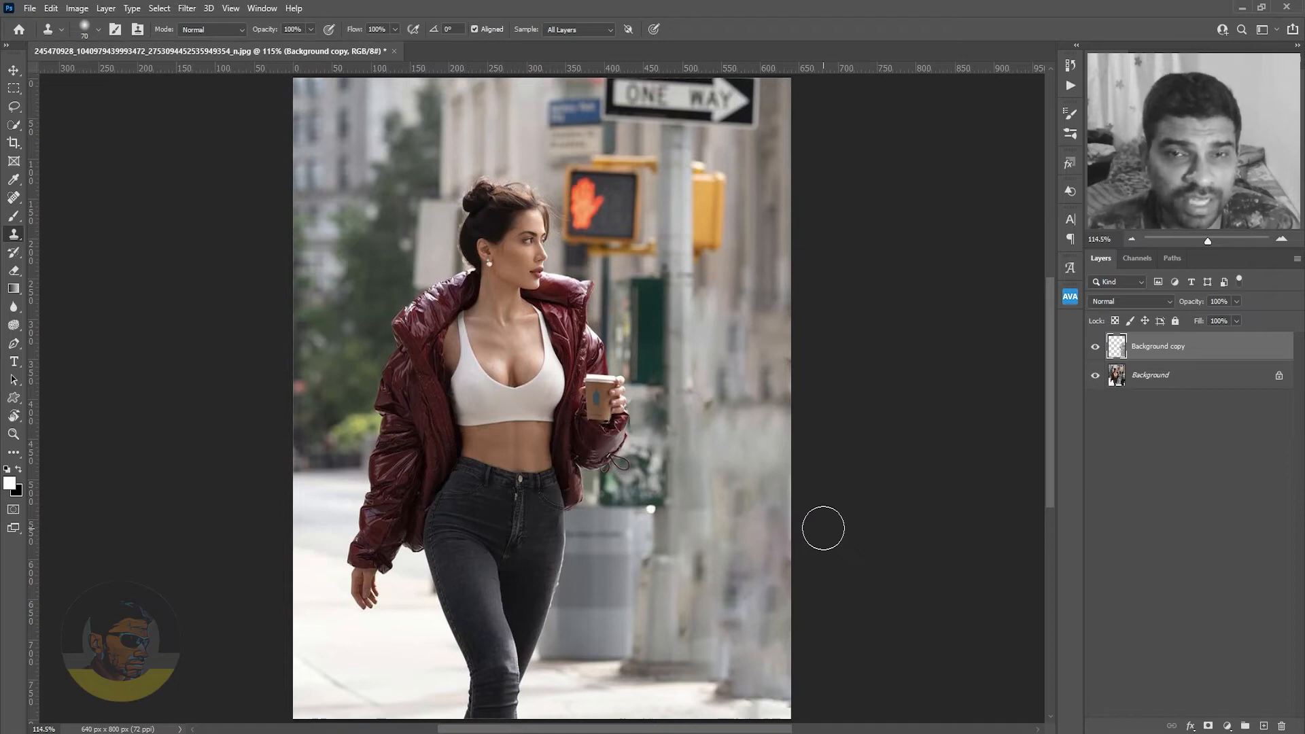